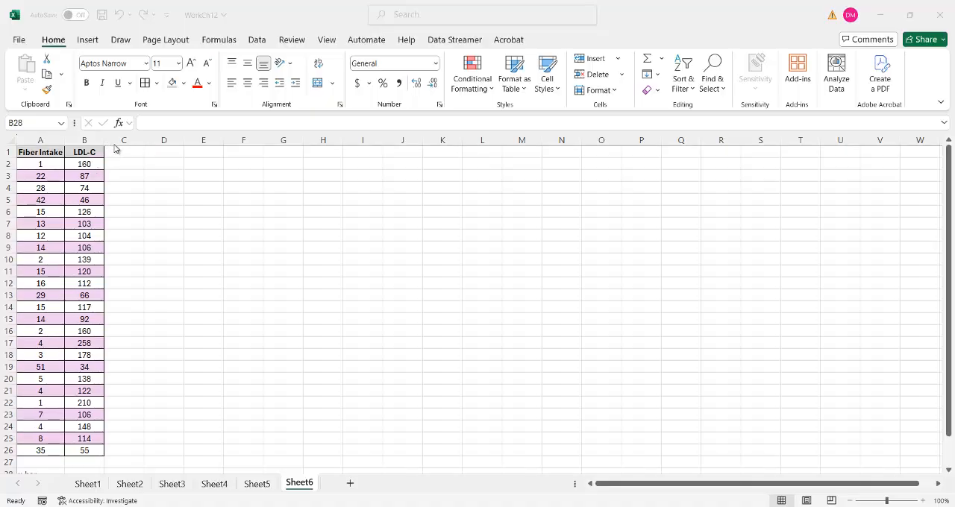
# - Switch to the Word lecture notes and review the least squares slope and intercept formulas above Example 12.3
pyautogui.click(126, 150)
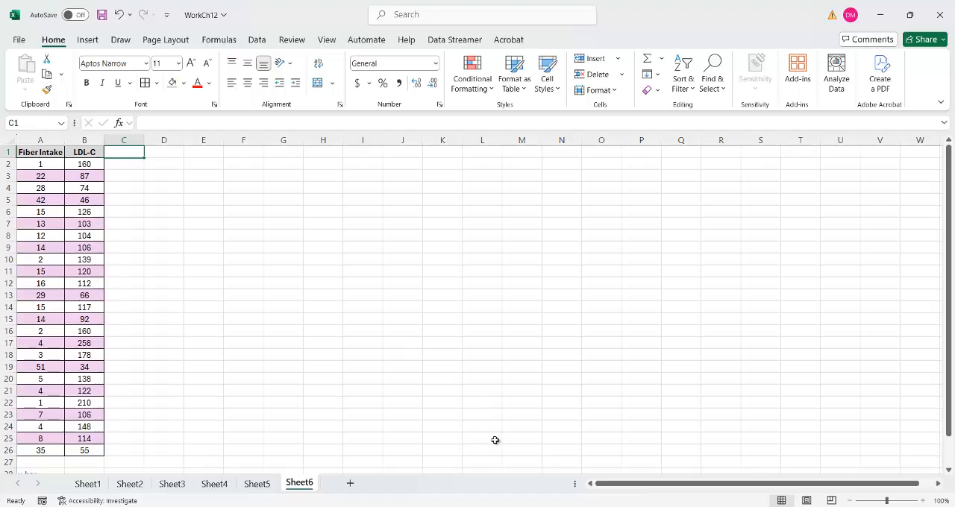
pyautogui.click(508, 506)
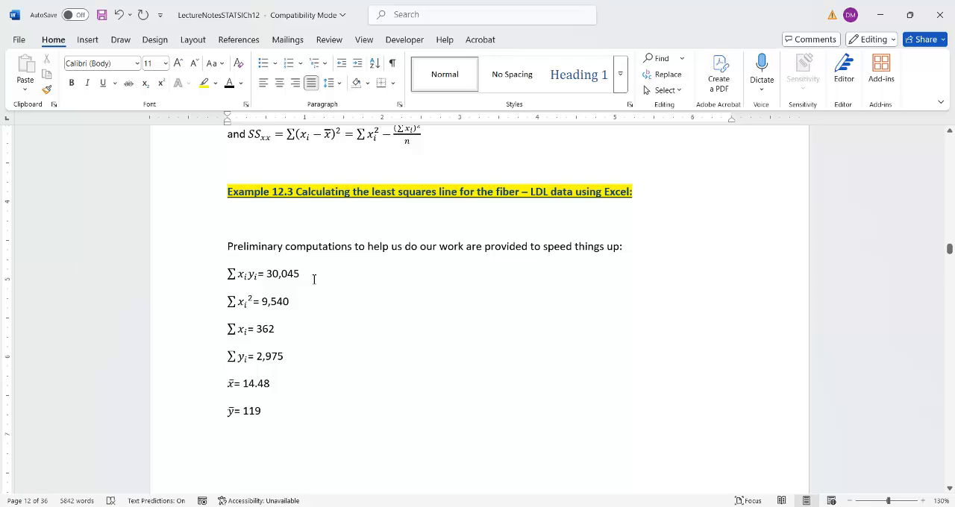
pyautogui.scroll(3, 315, 275)
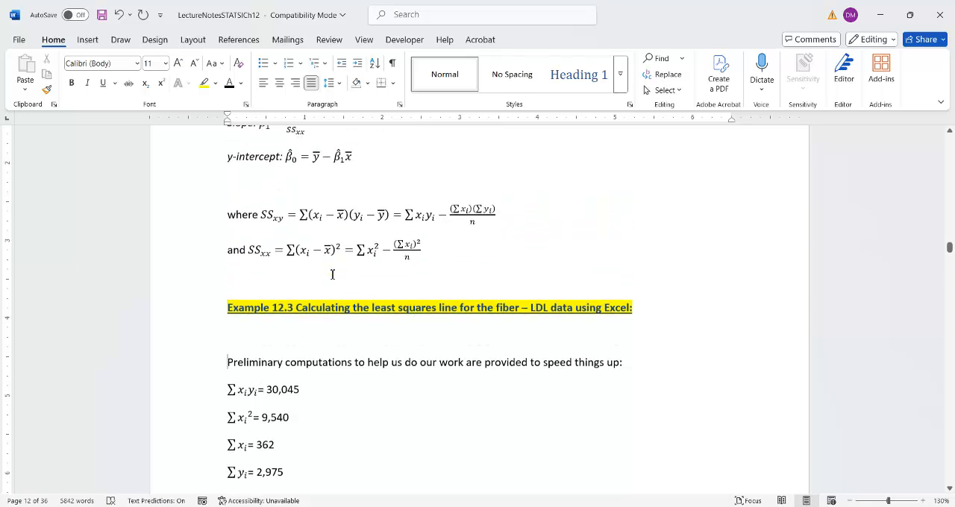
pyautogui.scroll(2, 332, 275)
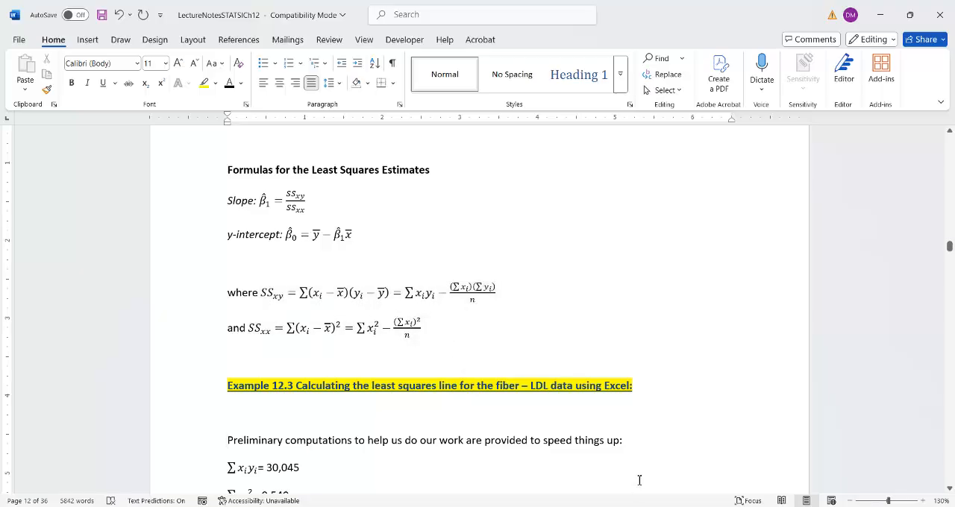
# - Switch back to the Excel workbook and add the label n in A30 with the value 25 in B30
pyautogui.click(640, 506)
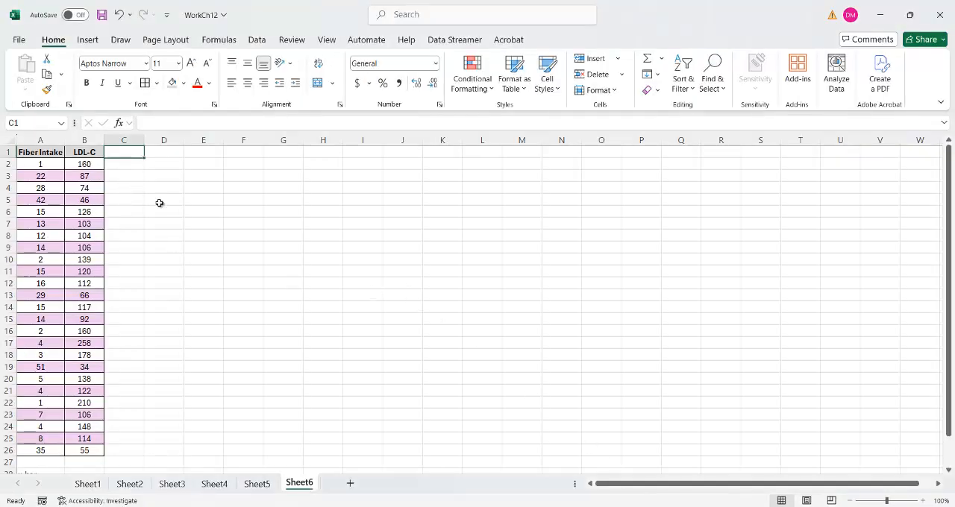
pyautogui.scroll(-2, 164, 209)
pyautogui.click(35, 423)
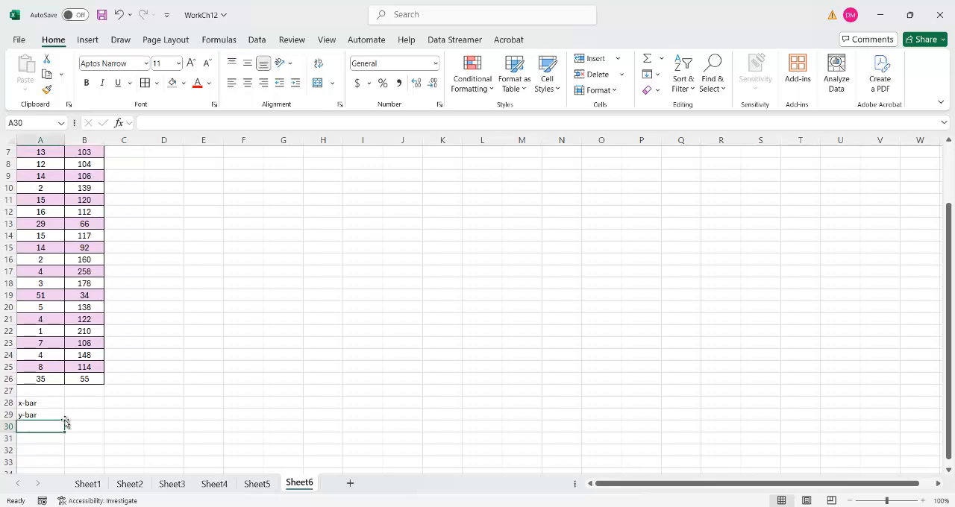
pyautogui.write('n')
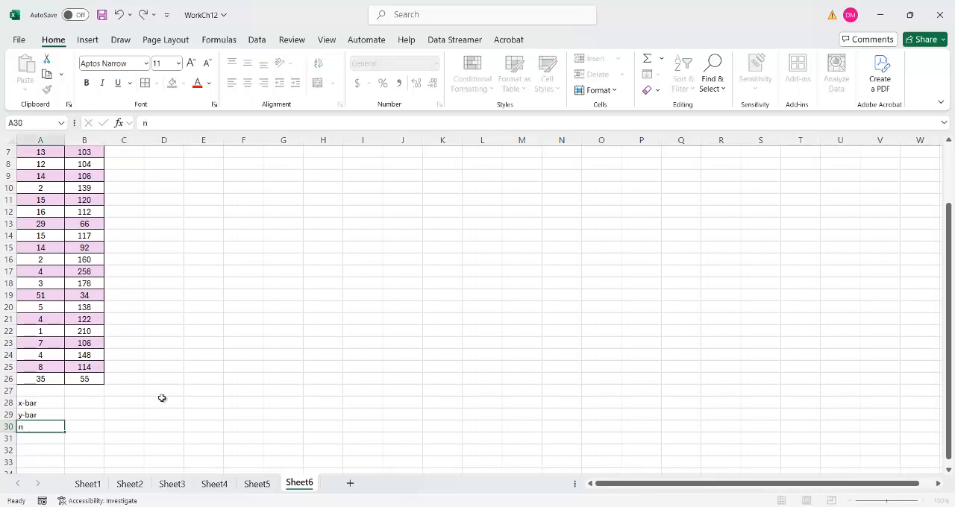
pyautogui.press('Tab')
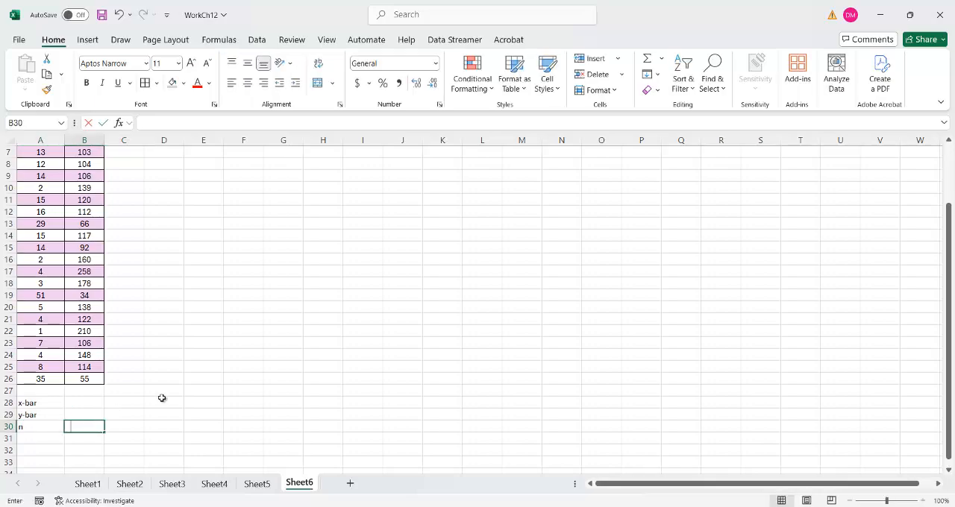
pyautogui.write('25')
pyautogui.press('Up')
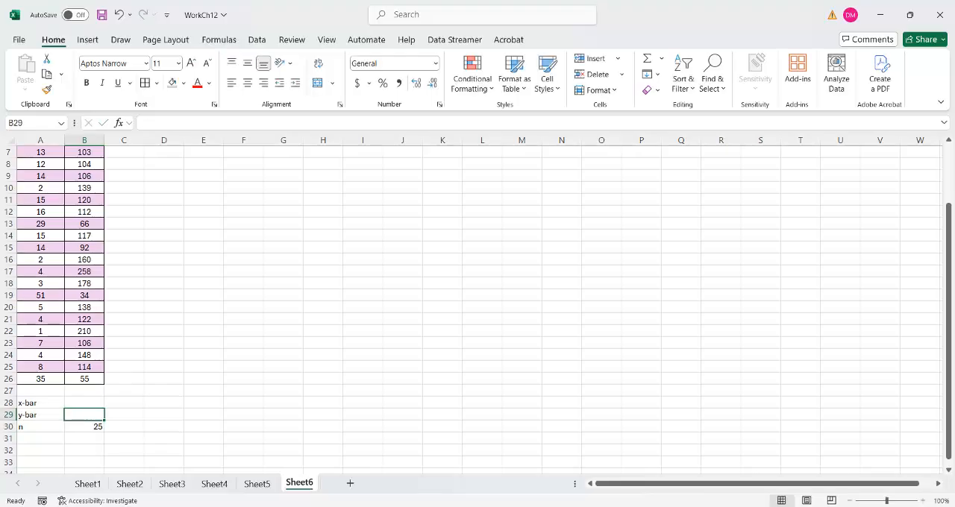
# - Select the Fiber Intake values in A2:A26 to review the x data
pyautogui.scroll(2, 115, 348)
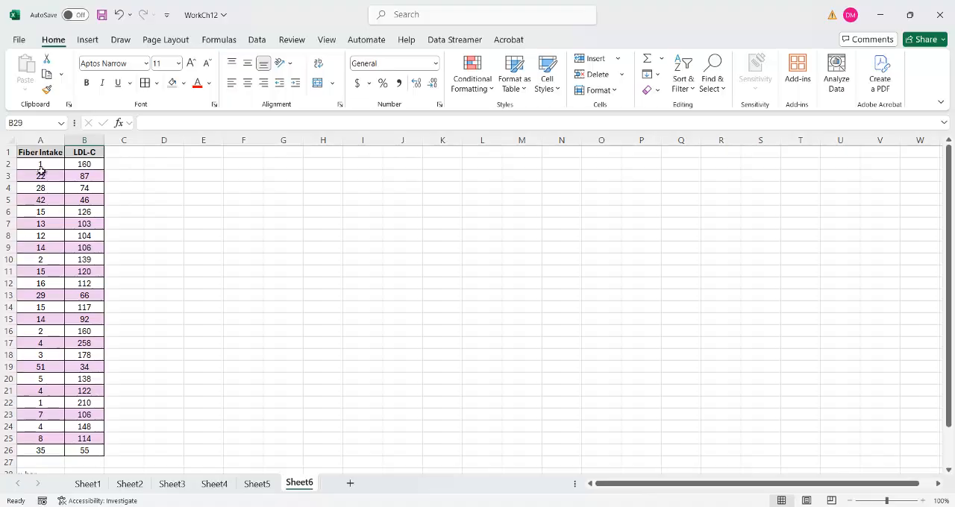
pyautogui.scroll(-4, 46, 173)
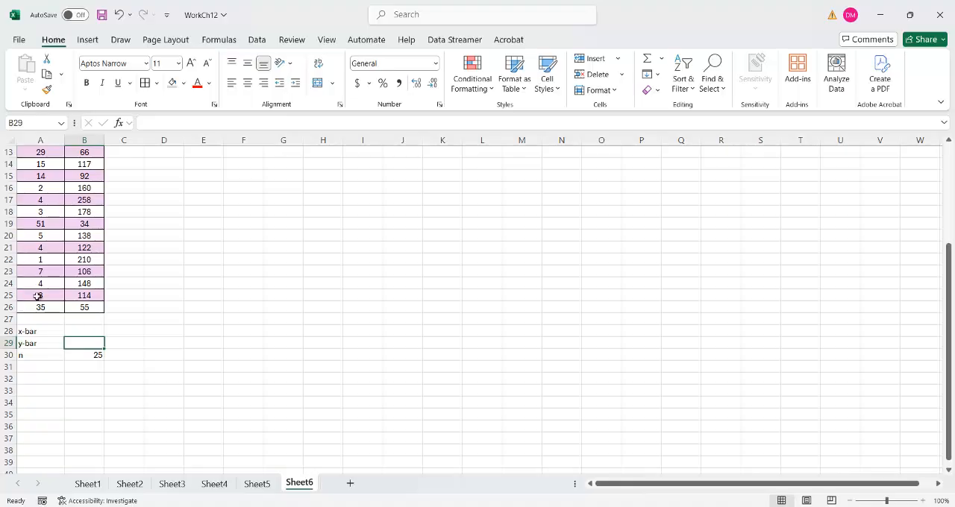
pyautogui.moveTo(22, 305); pyautogui.dragTo(36, 169)
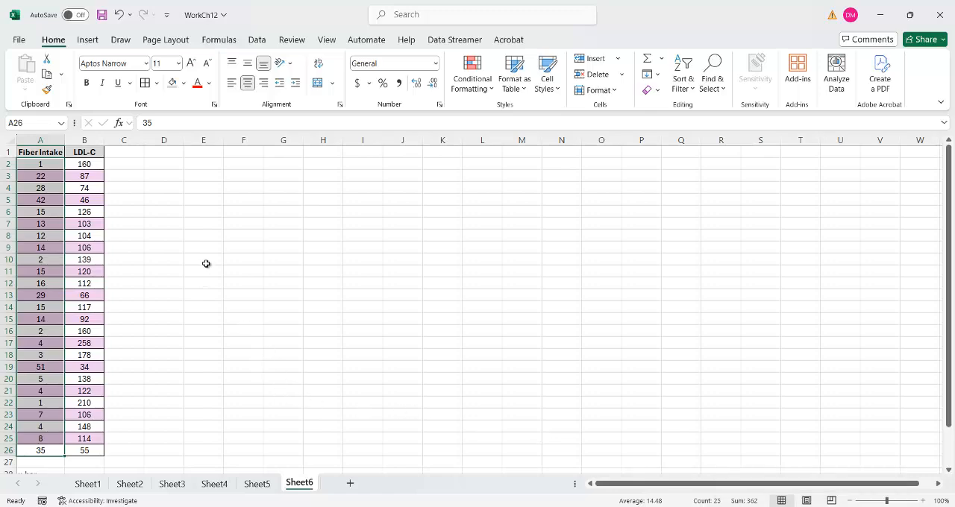
# - Create an x*x column with its heading in C1 and the formula =A2*A2 in C2, filled down through C26
pyautogui.click(120, 154)
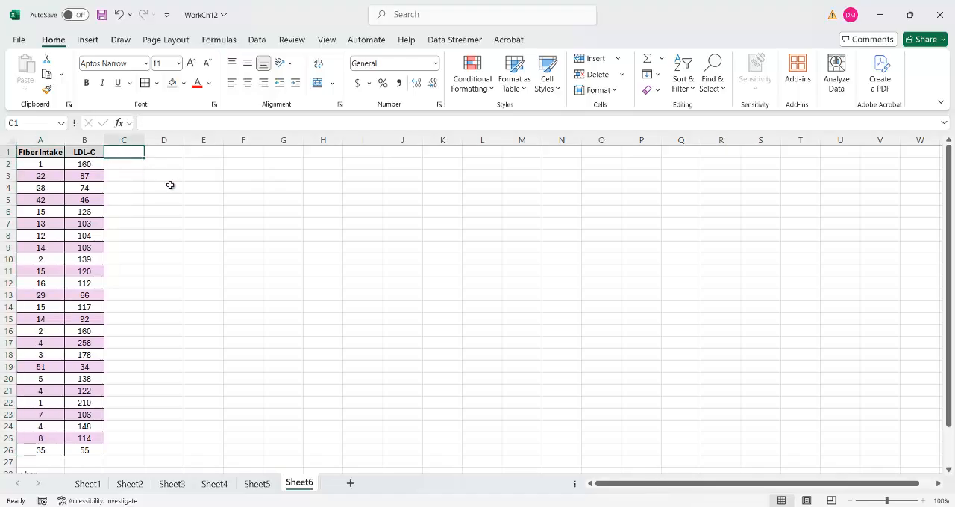
pyautogui.write('x*x')
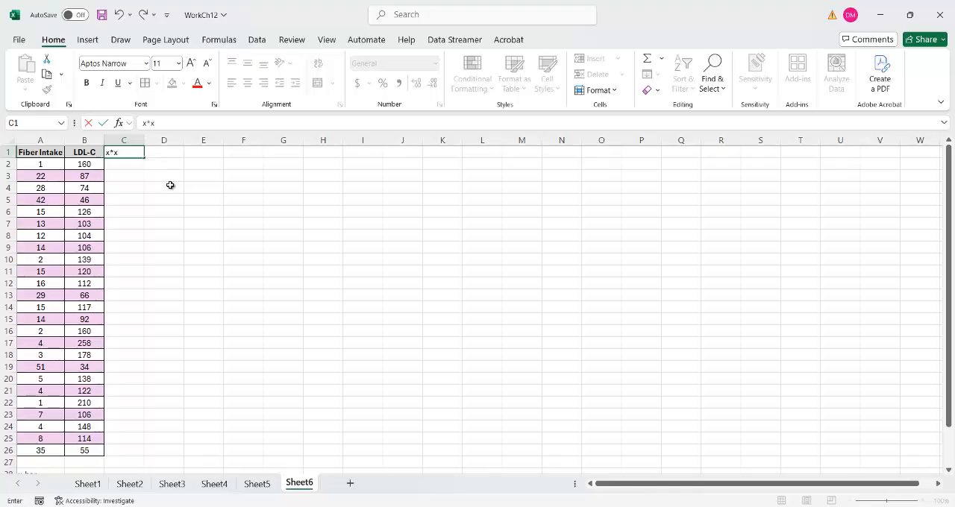
pyautogui.press('Return')
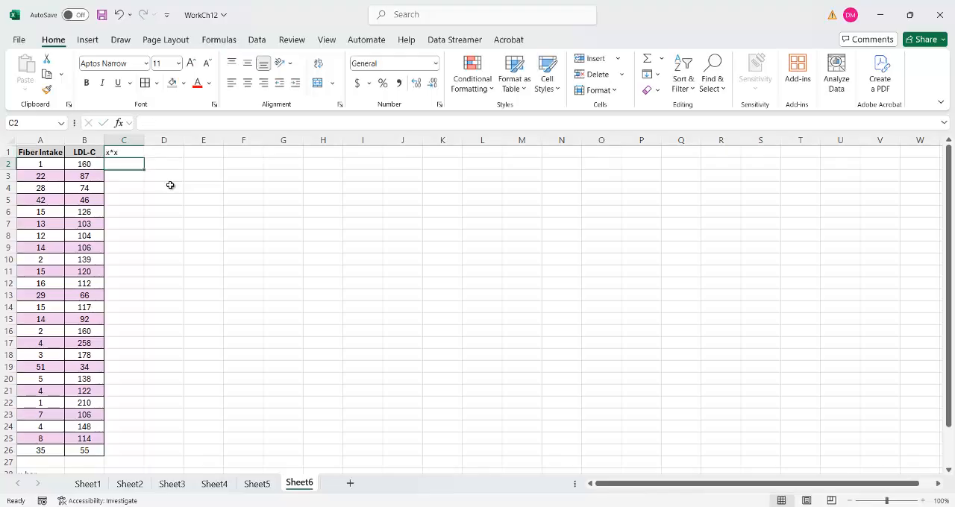
pyautogui.write('=')
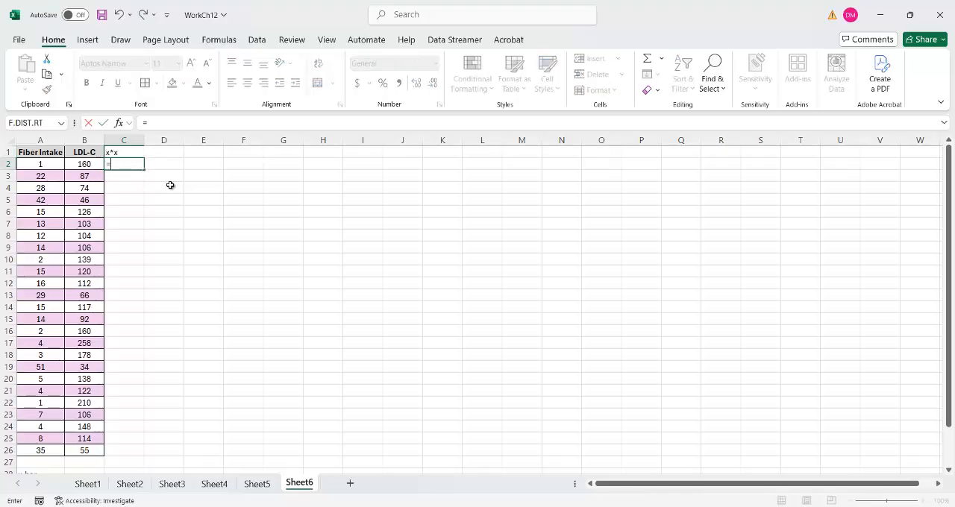
pyautogui.click(42, 163)
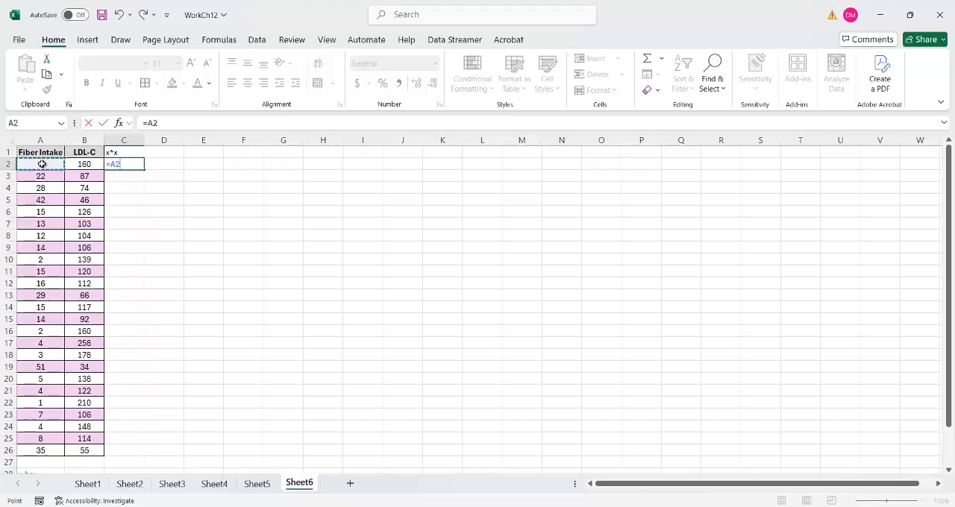
pyautogui.write('*')
pyautogui.click(43, 164)
pyautogui.press('Return')
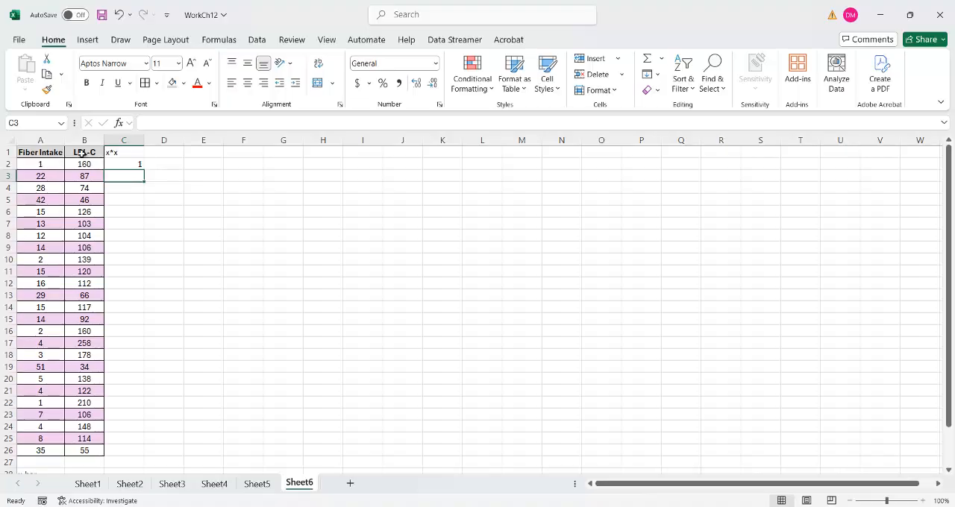
pyautogui.click(138, 162)
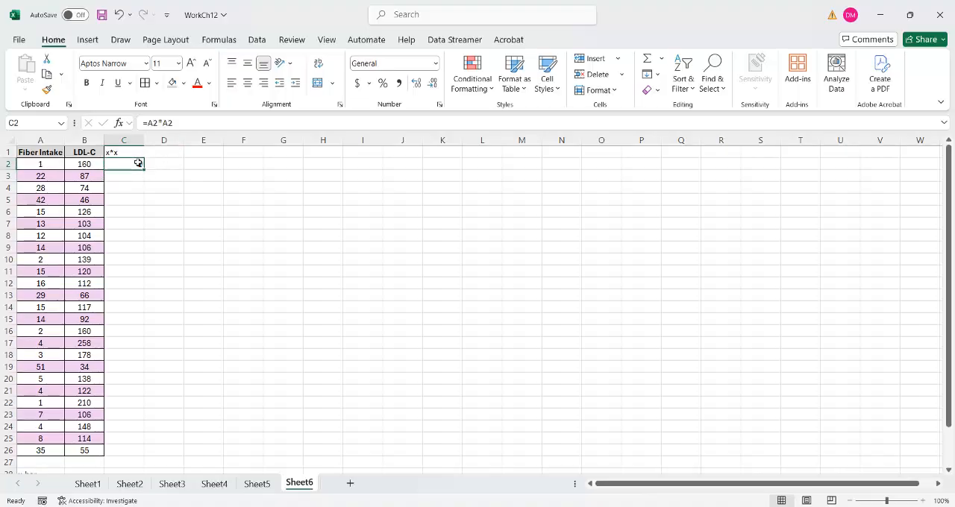
pyautogui.moveTo(143, 168); pyautogui.dragTo(149, 462)
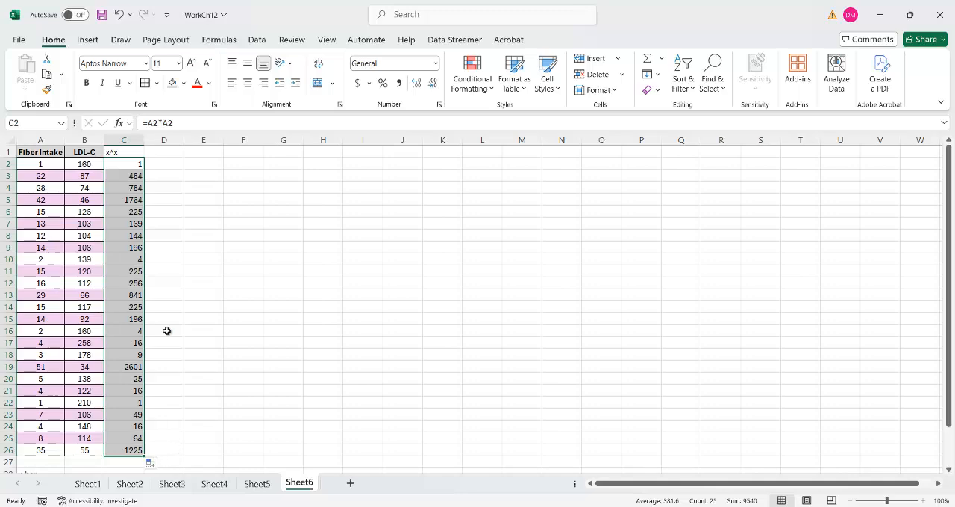
# - Check the x*x formulas in C2 and C3 against the Fiber Intake values in A2 and A3
pyautogui.click(119, 165)
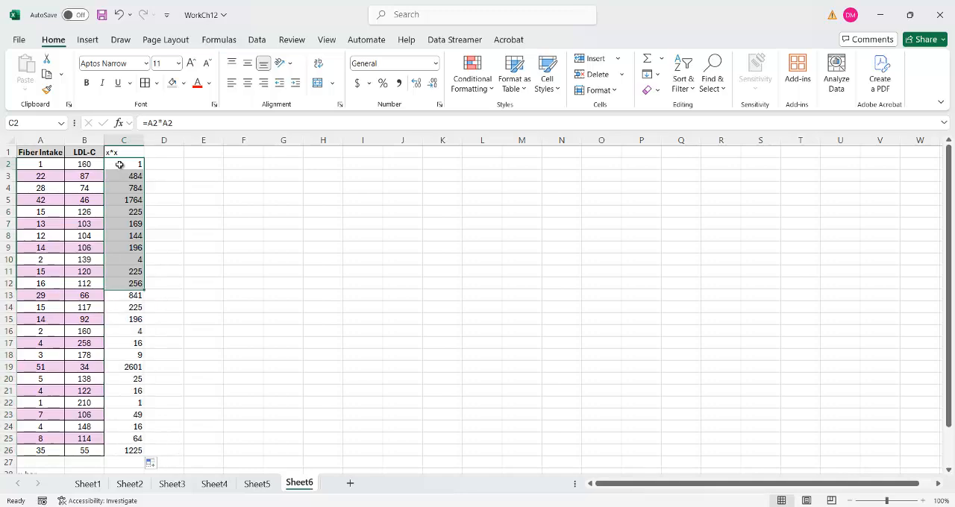
pyautogui.click(42, 167)
pyautogui.click(40, 176)
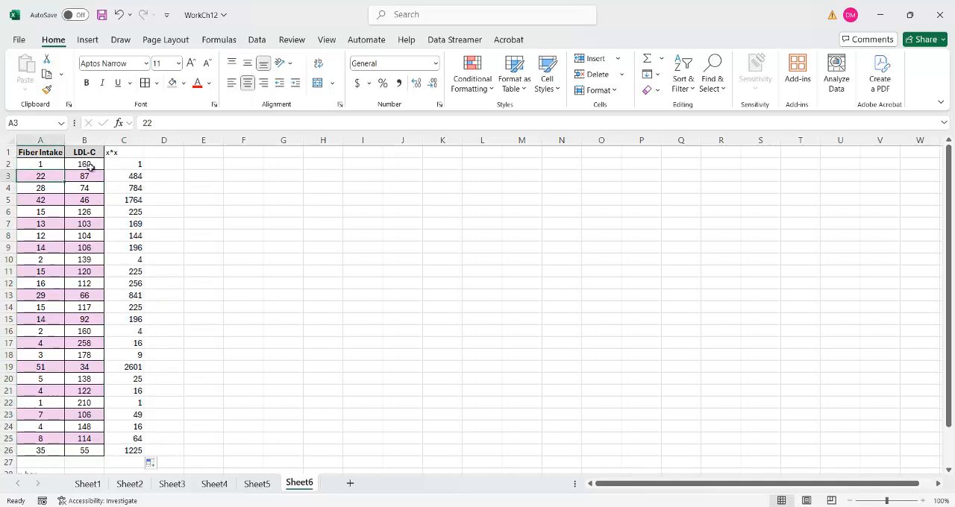
pyautogui.click(135, 179)
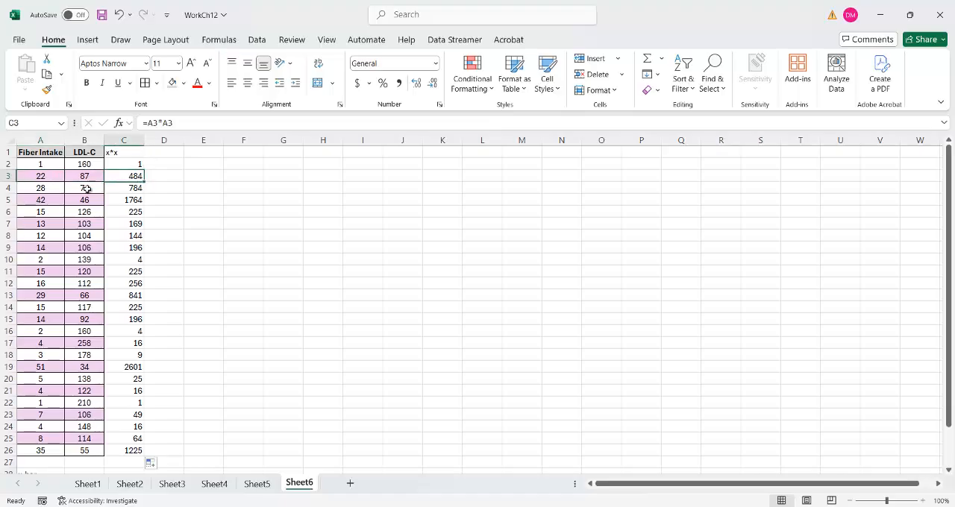
# - Create an x*y column with its heading in D1 and the formula =A2*B2 in D2, filled down through D26
pyautogui.click(157, 152)
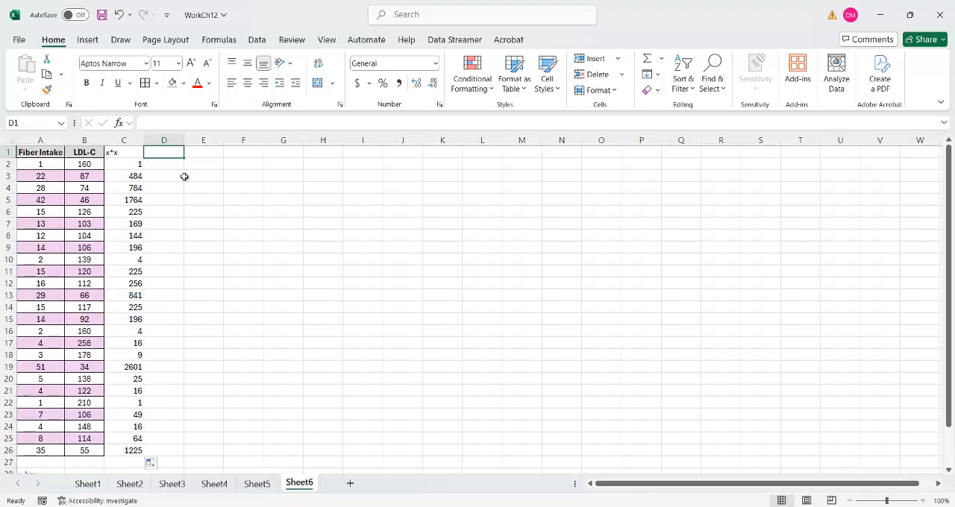
pyautogui.write('x*y')
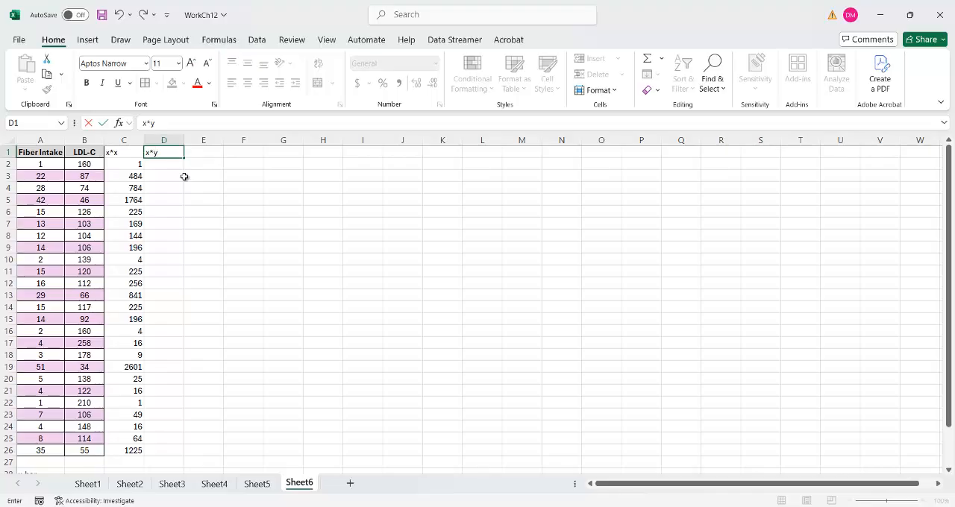
pyautogui.press('Return')
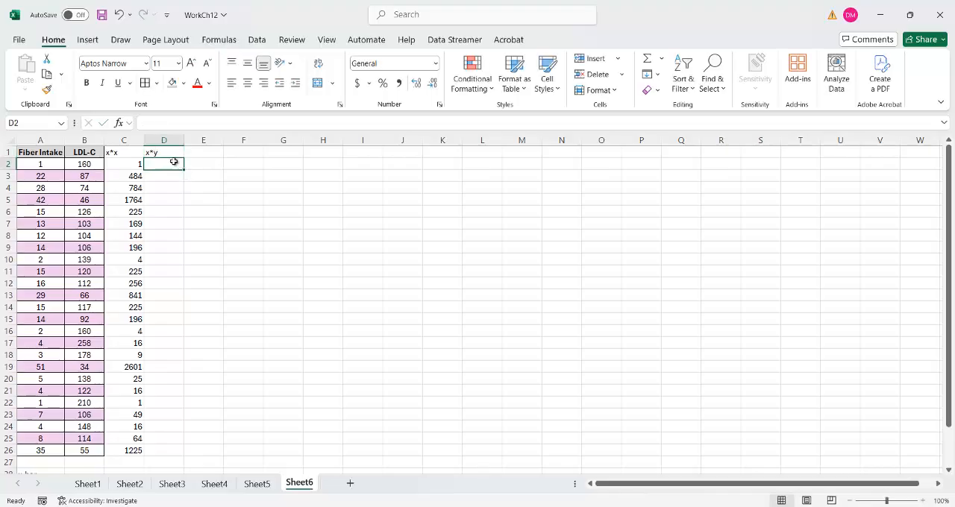
pyautogui.write('=')
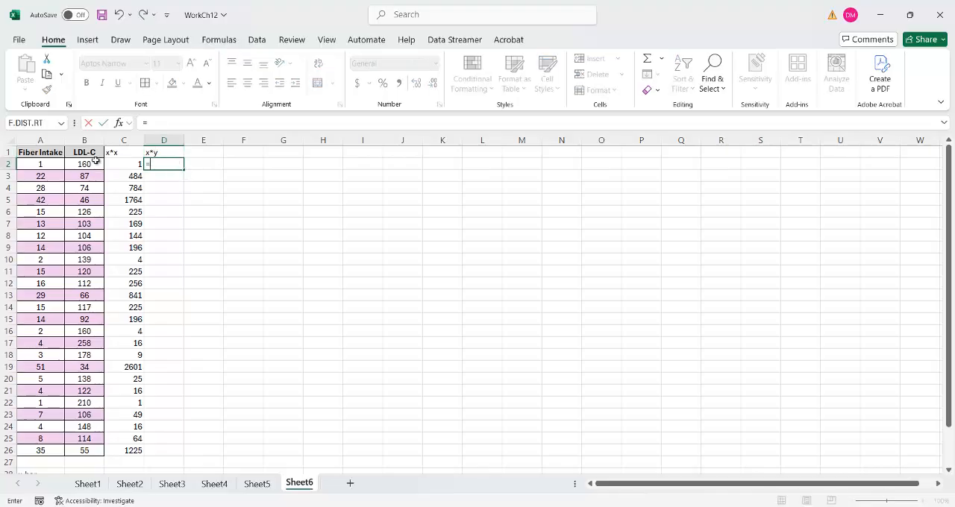
pyautogui.click(46, 164)
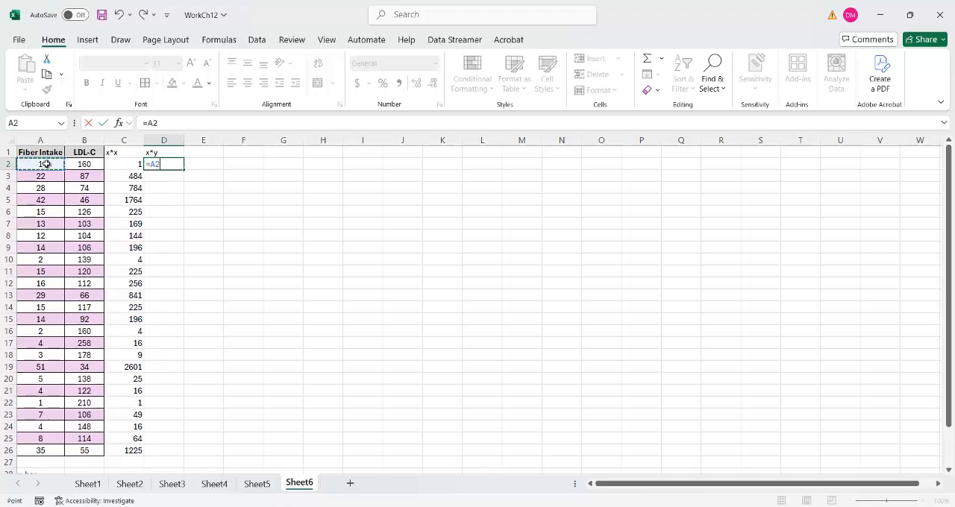
pyautogui.write('*')
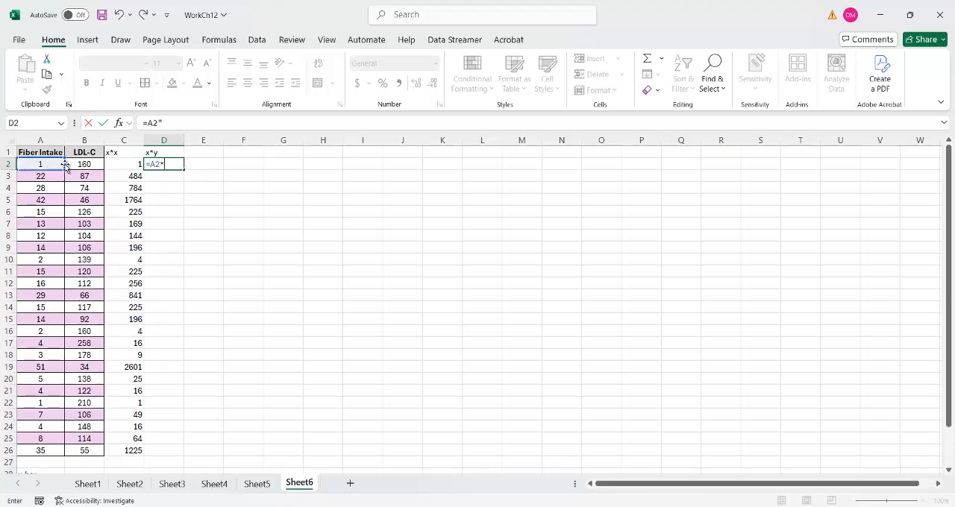
pyautogui.click(76, 164)
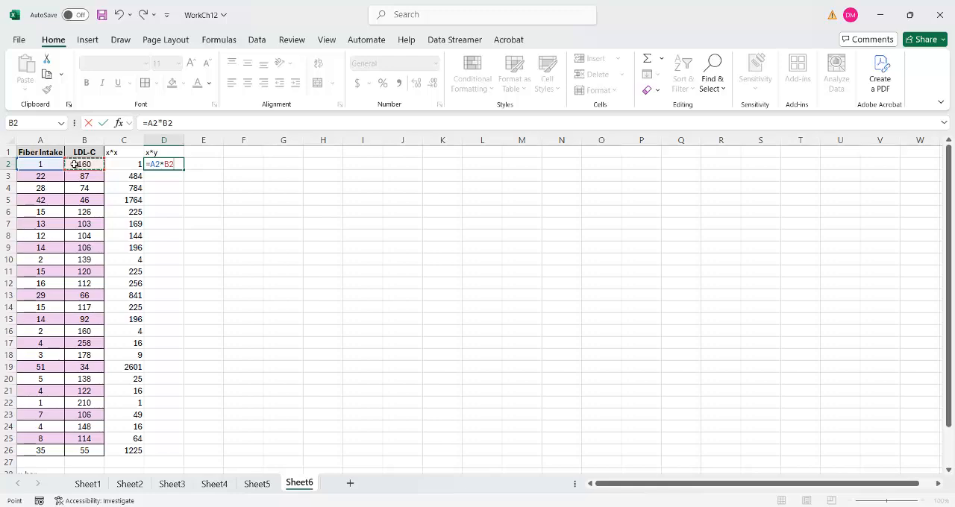
pyautogui.press('Return')
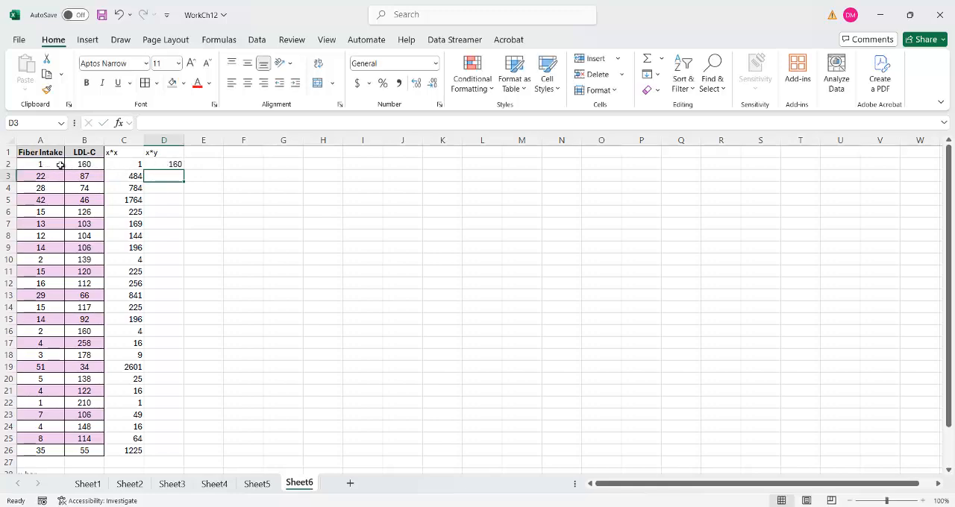
pyautogui.click(174, 162)
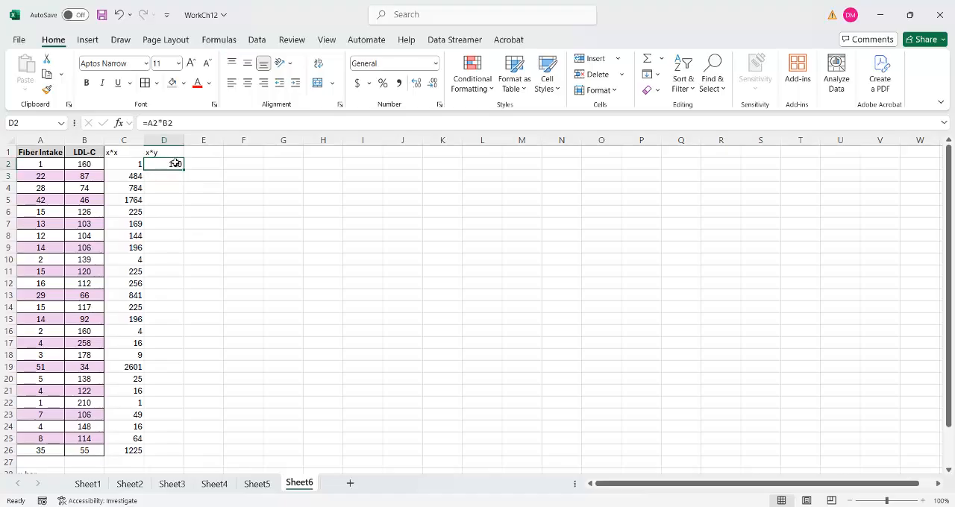
pyautogui.moveTo(184, 169); pyautogui.dragTo(157, 452)
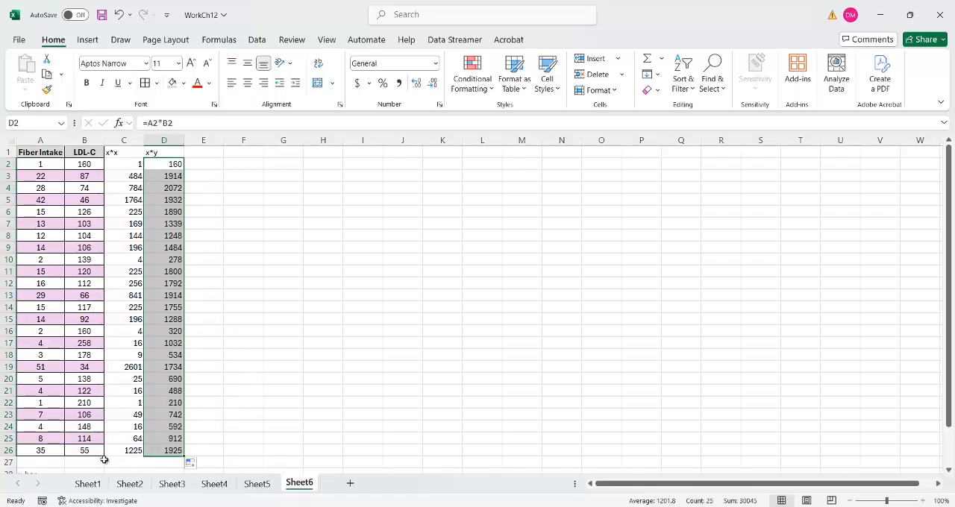
# - Switch to the Word lecture notes and review the preliminary sums and means listed under Example 12.3
pyautogui.click(49, 465)
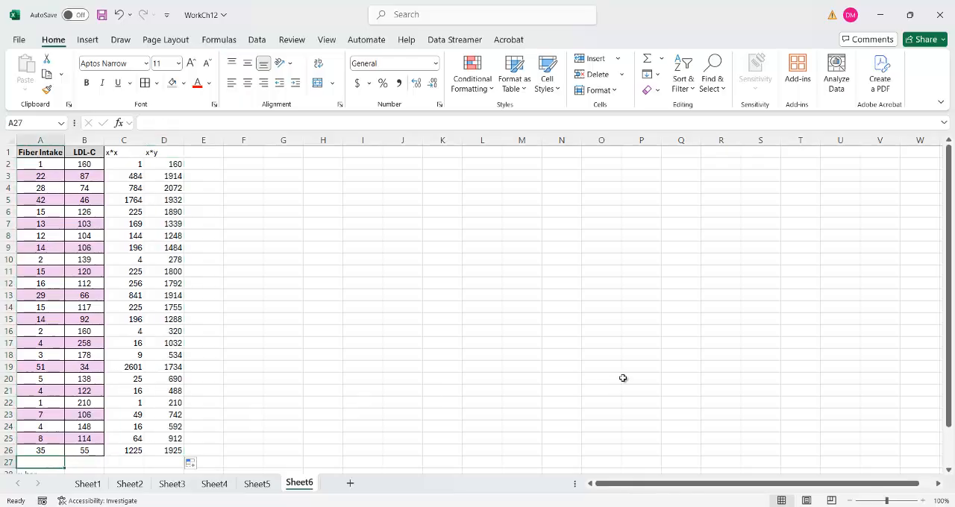
pyautogui.moveTo(949, 350); pyautogui.dragTo(932, 371)
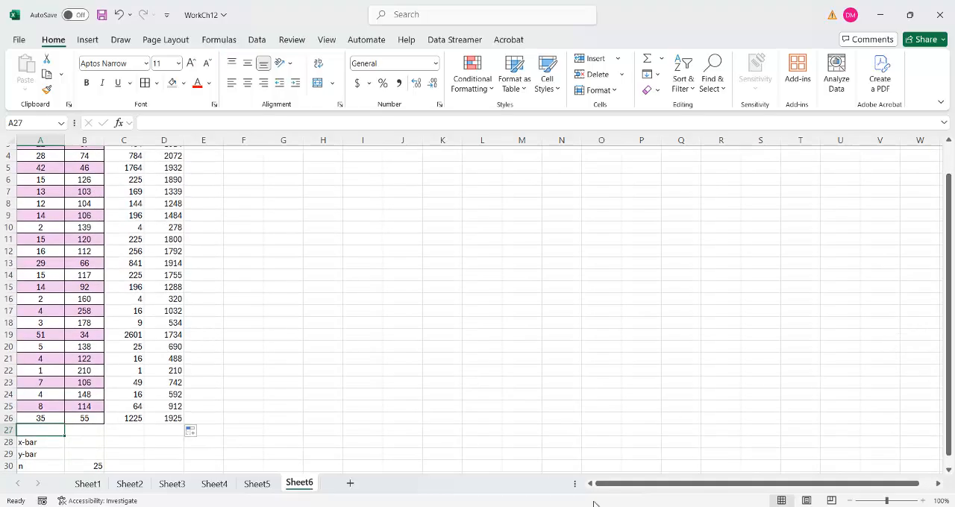
pyautogui.moveTo(507, 506)
pyautogui.click(507, 479)
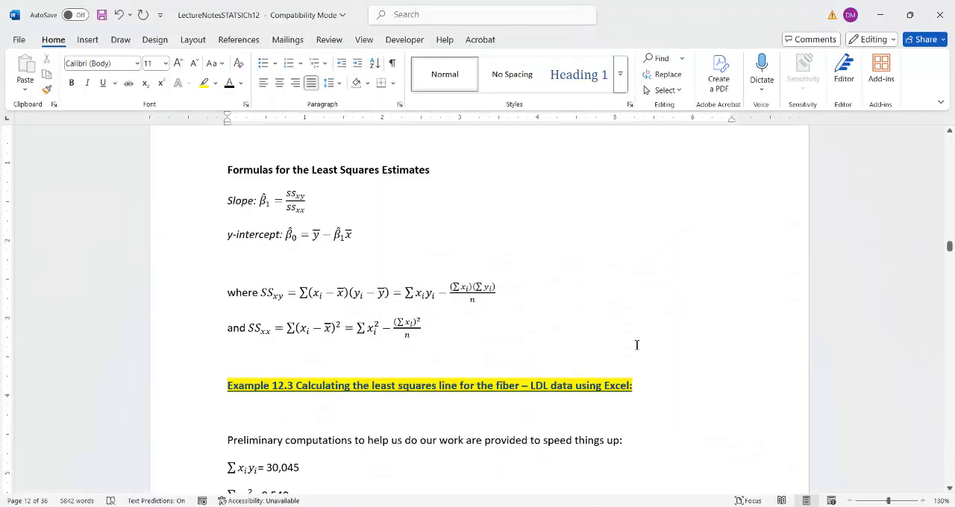
pyautogui.moveTo(950, 253); pyautogui.dragTo(950, 255)
pyautogui.press('Down')
pyautogui.press('Down')
pyautogui.press('Down')
pyautogui.press('Down')
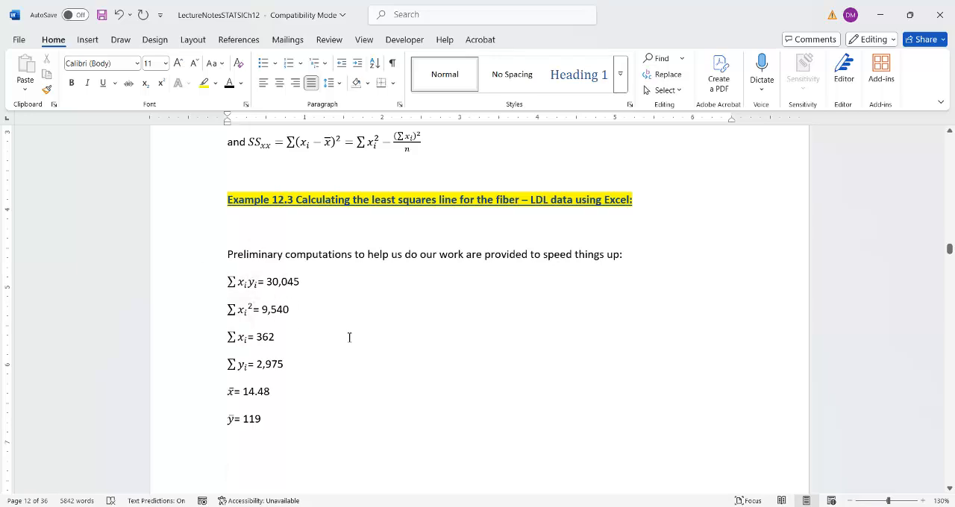
# - Switch back to the Excel workbook and total the Fiber Intake values in A27 with =SUM(A2:A26)
pyautogui.click(641, 506)
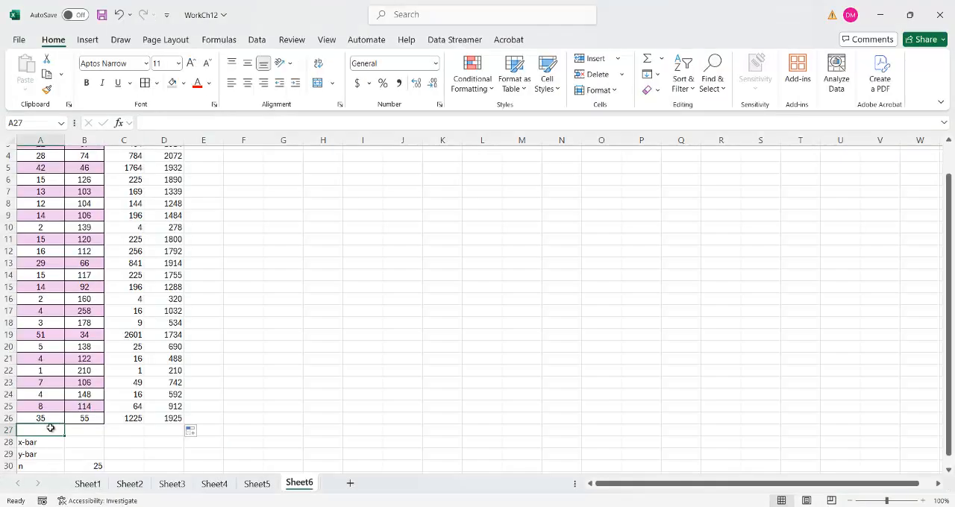
pyautogui.write('=')
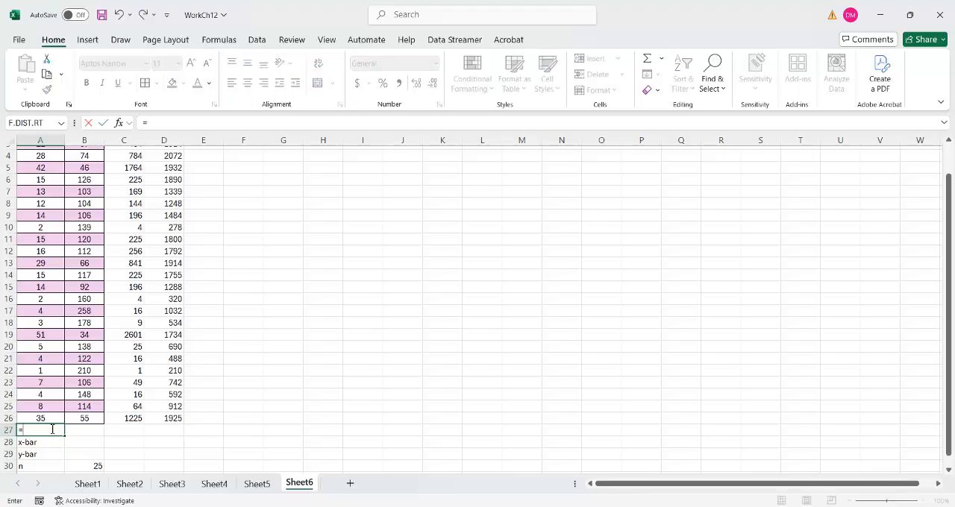
pyautogui.write('su')
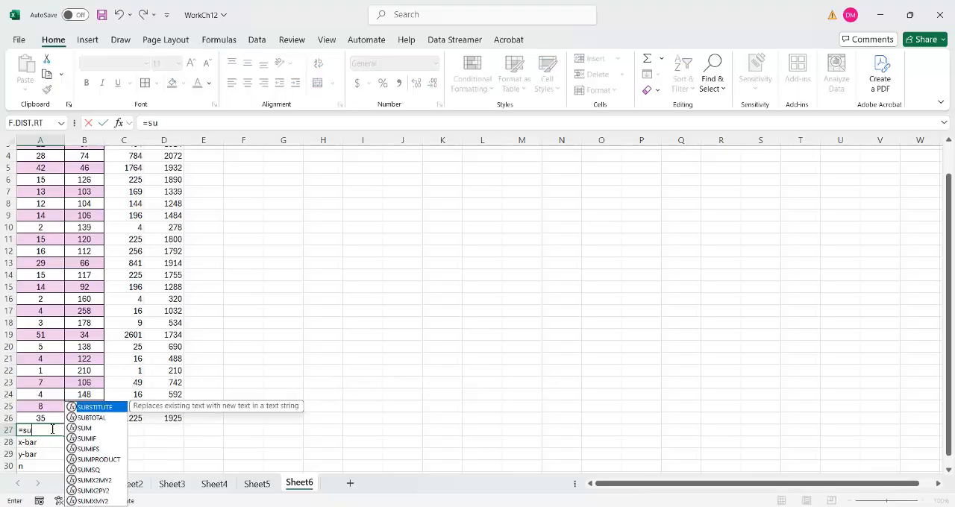
pyautogui.write('m(')
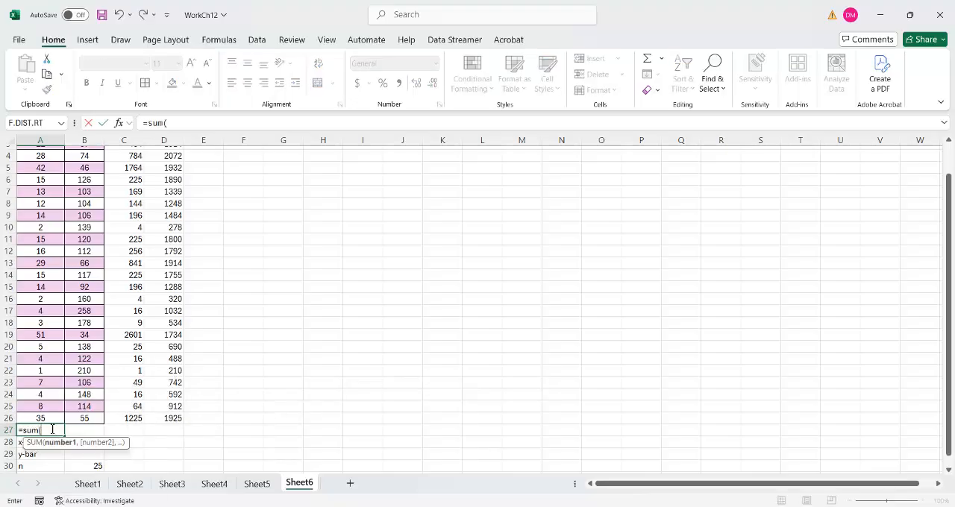
pyautogui.moveTo(45, 418); pyautogui.dragTo(24, 162)
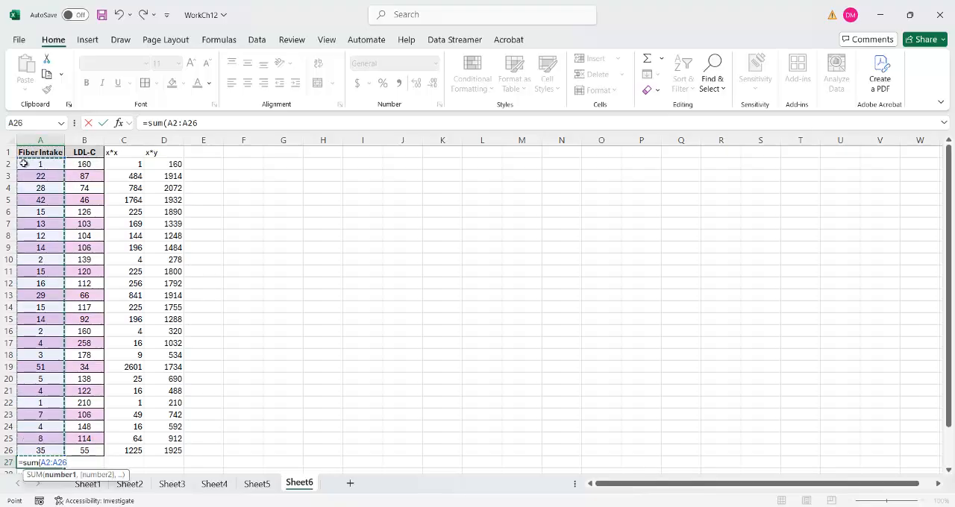
pyautogui.press('Return')
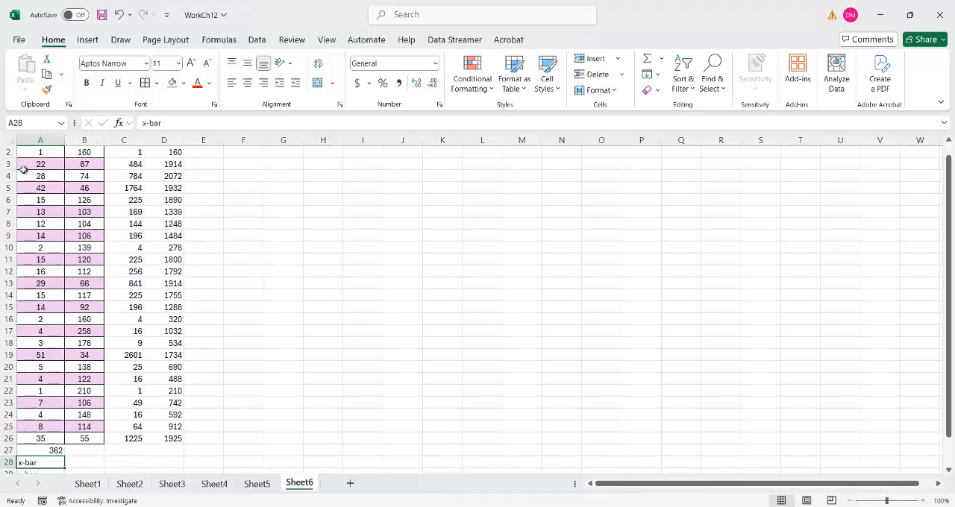
# - Compare the A27 total with the Word notes, and fill its sum formula across through D27
pyautogui.click(38, 450)
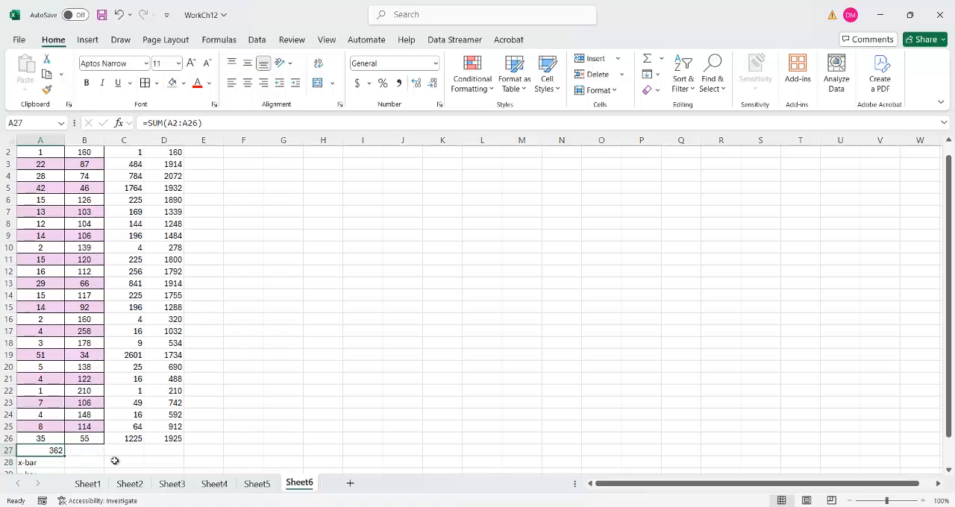
pyautogui.hotkey('alt', 'Tab')
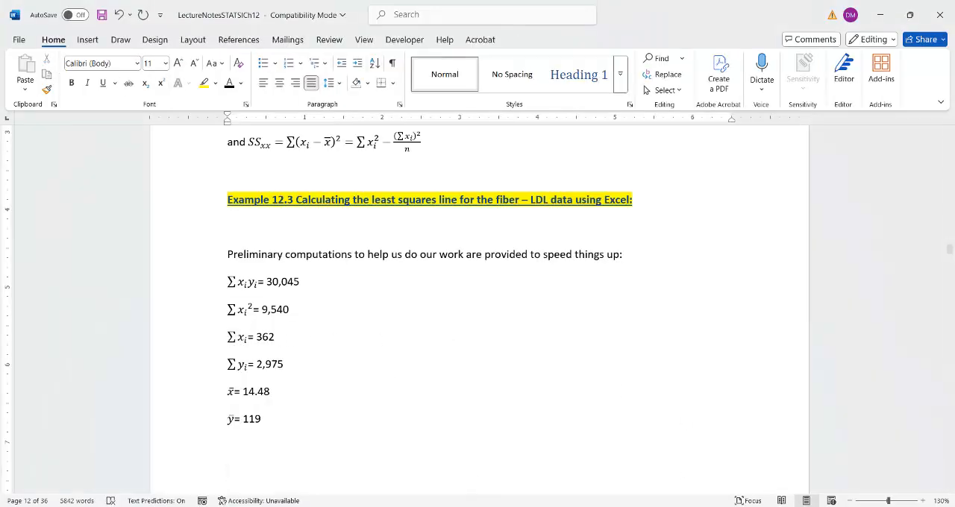
pyautogui.hotkey('alt', 'Tab')
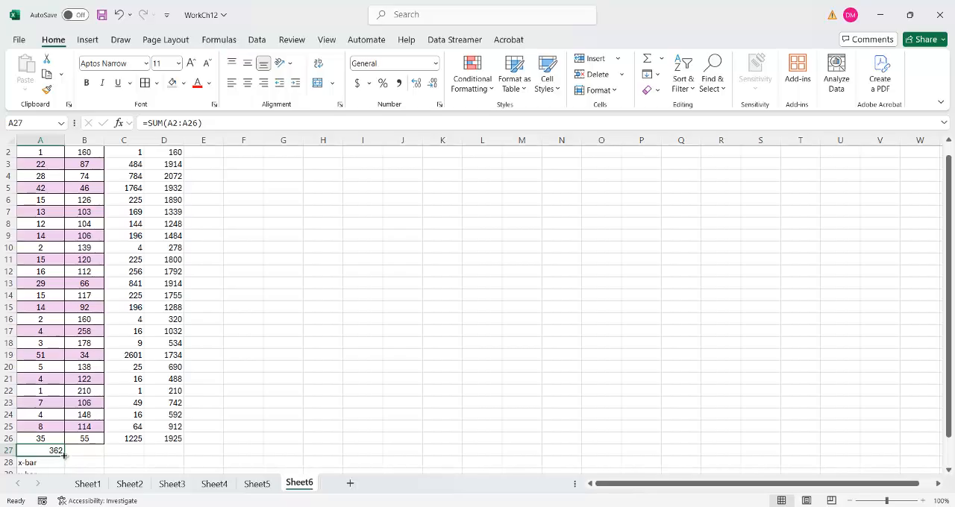
pyautogui.moveTo(64, 454); pyautogui.dragTo(176, 454)
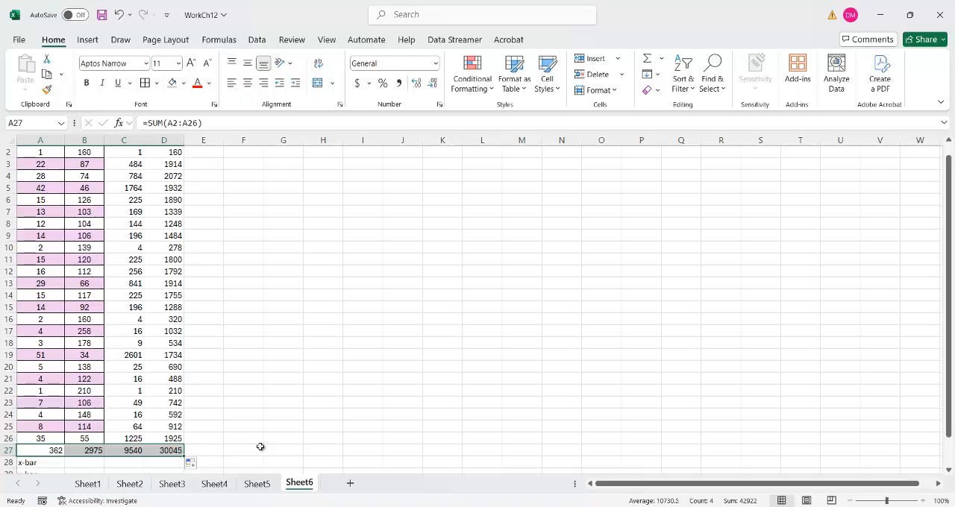
pyautogui.click(229, 447)
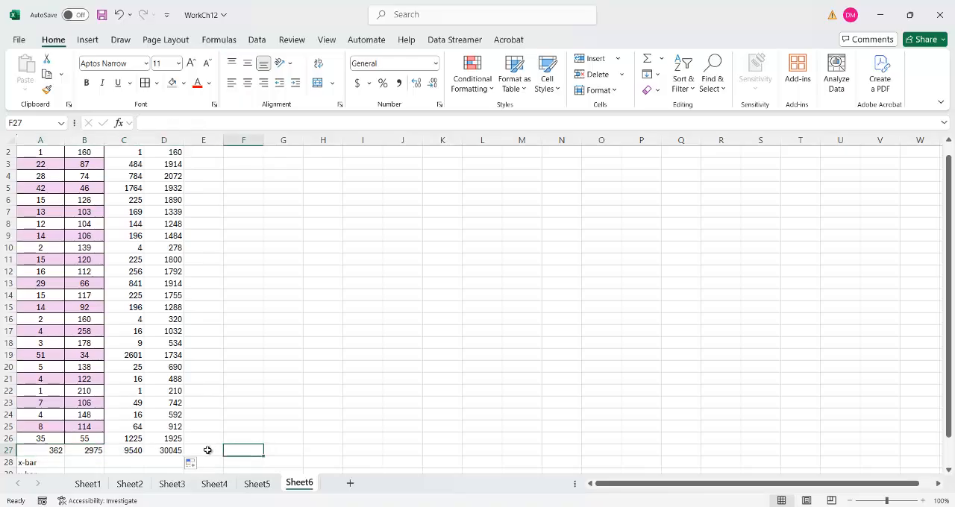
pyautogui.click(207, 450)
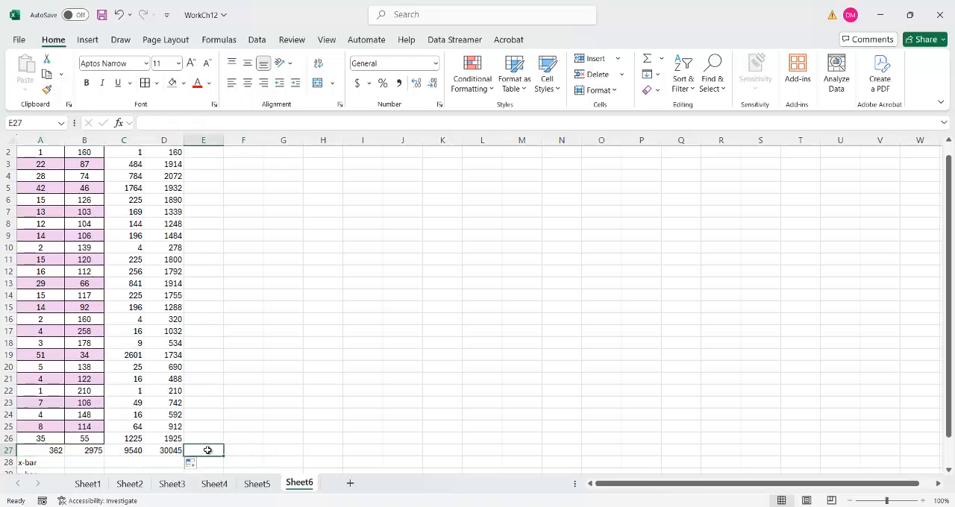
# - Compare the x*y, x*x and LDL-C totals in row 27 with the preliminary sums in the Word notes
pyautogui.click(599, 506)
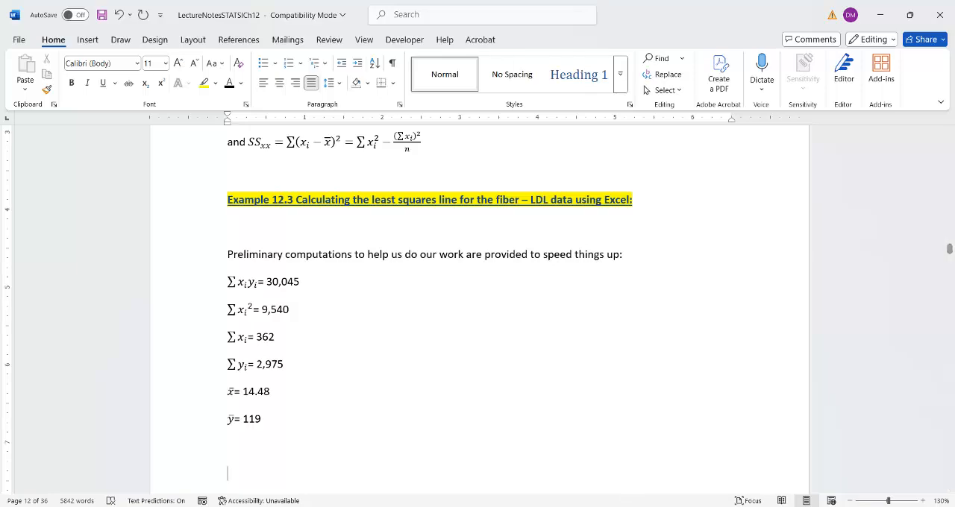
pyautogui.click(599, 506)
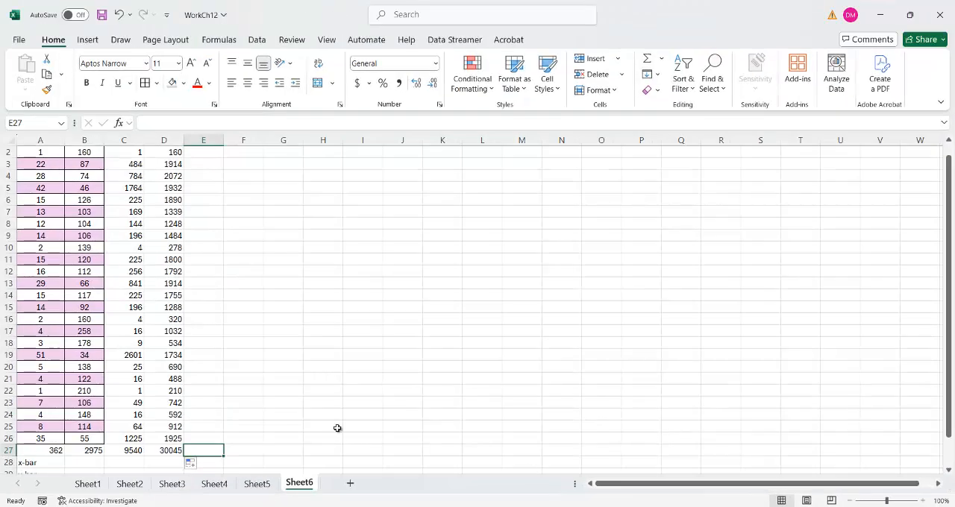
pyautogui.click(170, 450)
pyautogui.hotkey('alt', 'Tab')
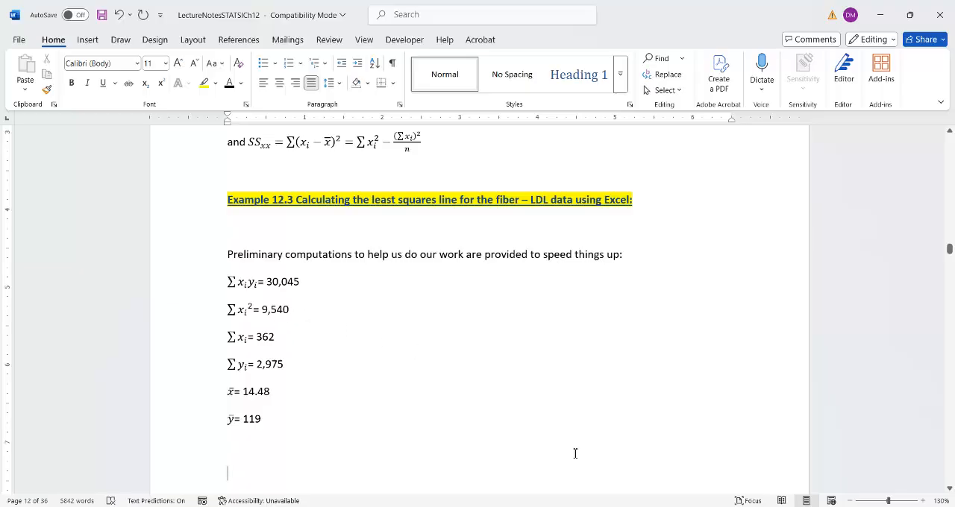
pyautogui.click(599, 506)
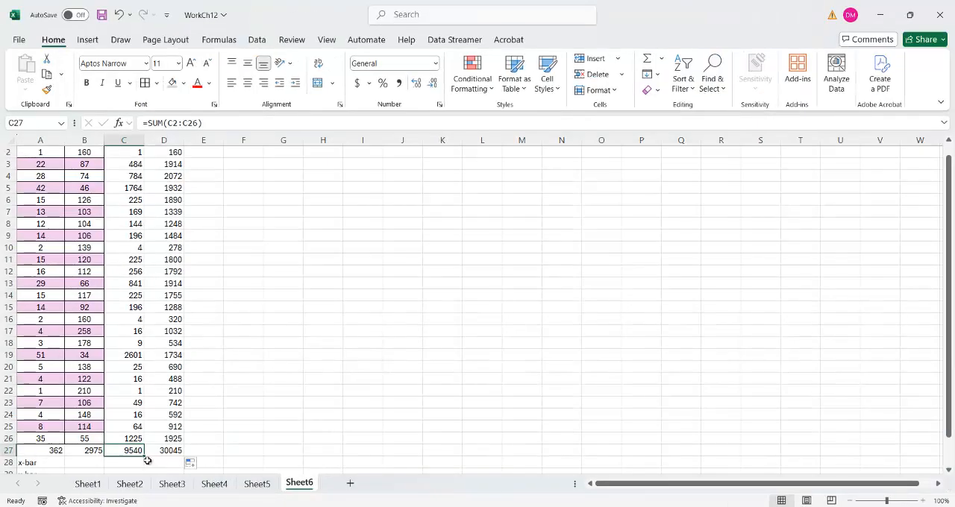
pyautogui.click(80, 450)
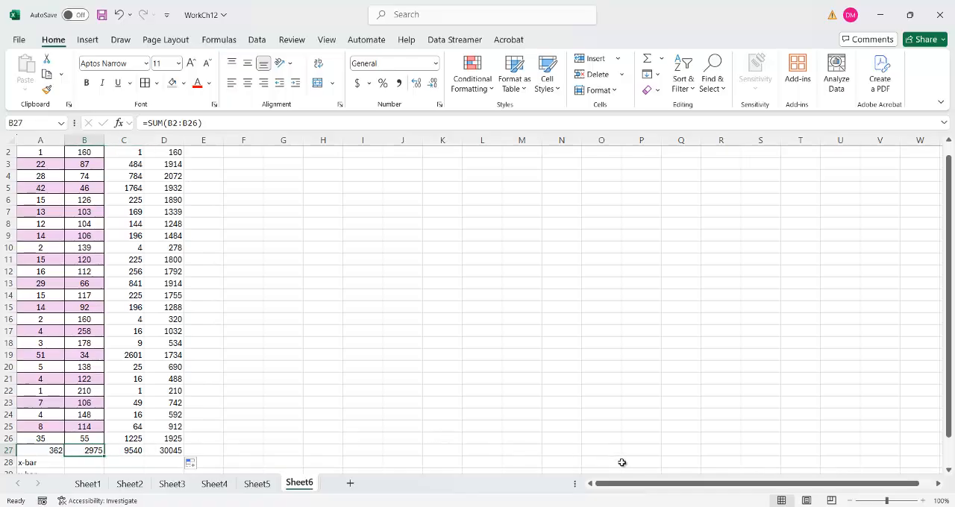
pyautogui.click(621, 506)
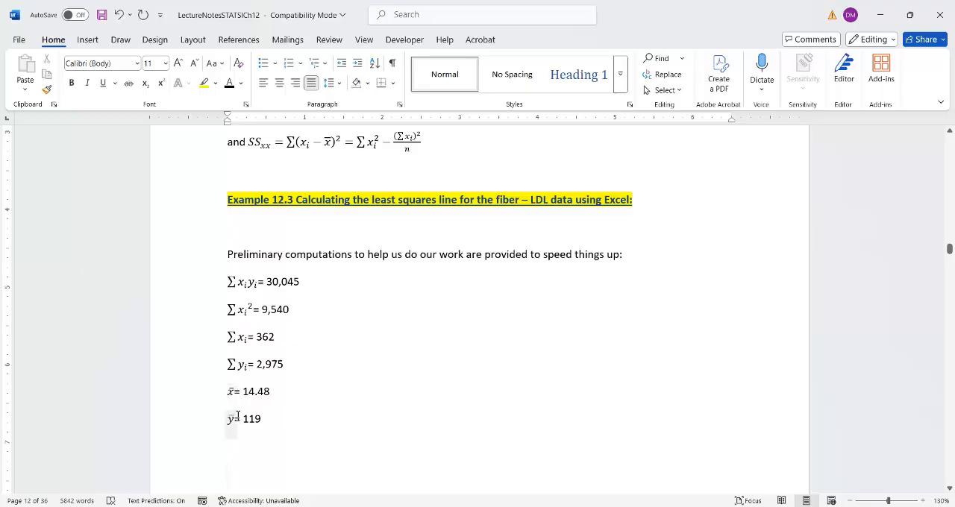
pyautogui.click(638, 506)
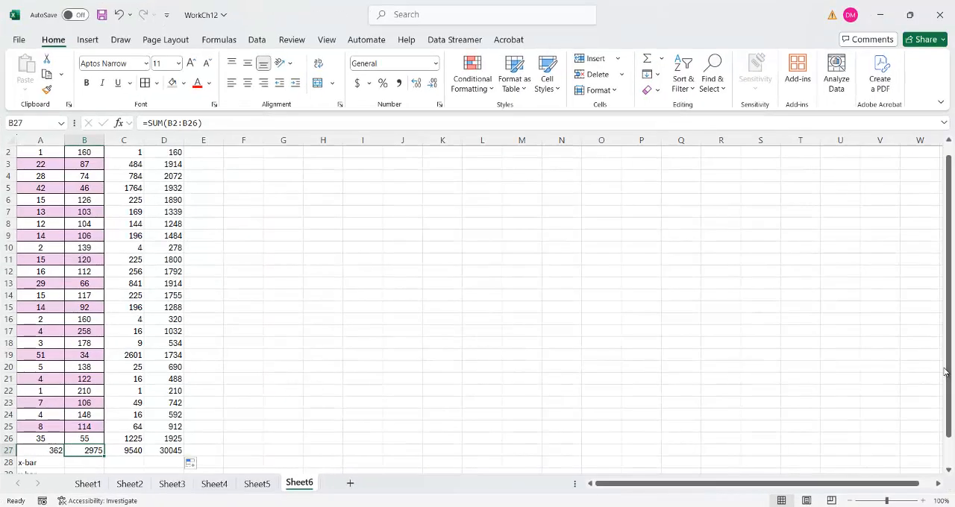
# - Calculate x-bar in B28 as the mean of the Fiber Intake values with =AVERAGE(A2:A26)
pyautogui.moveTo(951, 363); pyautogui.dragTo(951, 390)
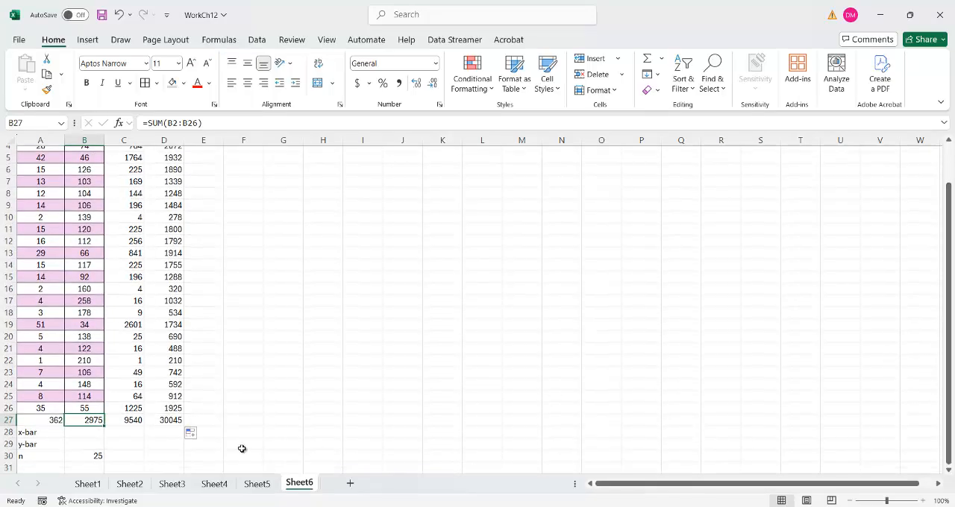
pyautogui.click(48, 422)
pyautogui.click(79, 455)
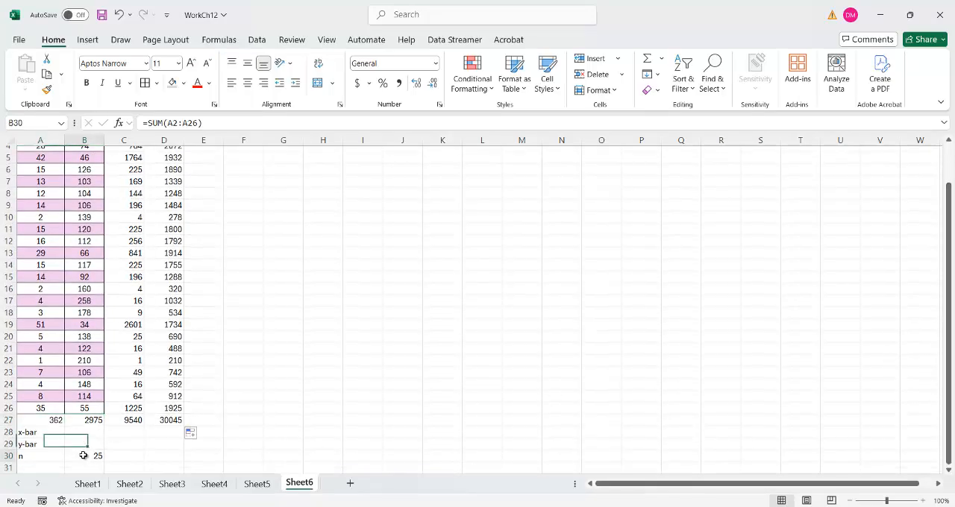
pyautogui.click(48, 420)
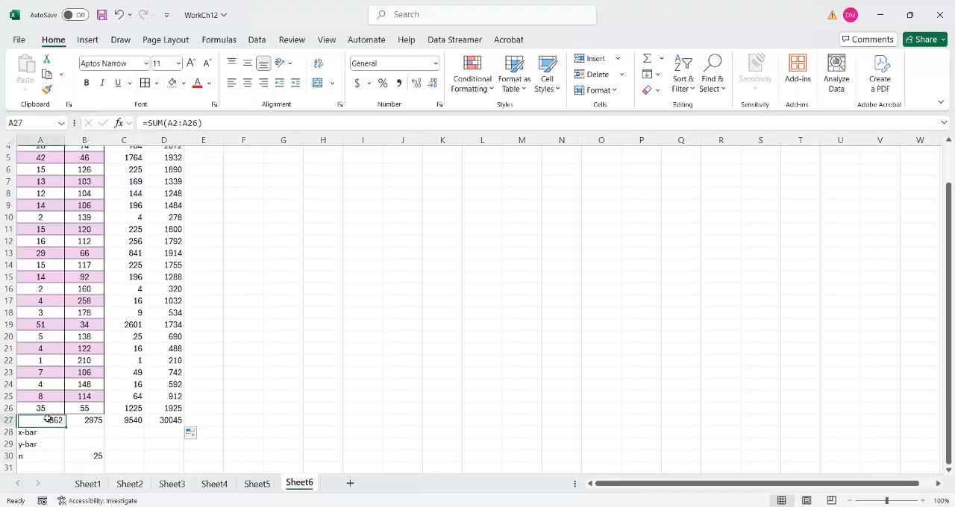
pyautogui.click(88, 456)
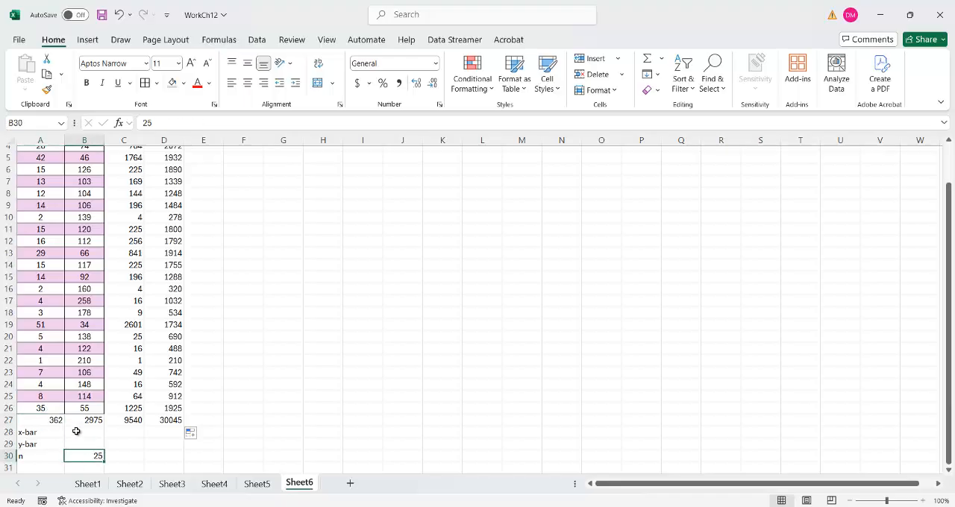
pyautogui.click(76, 432)
pyautogui.write('=')
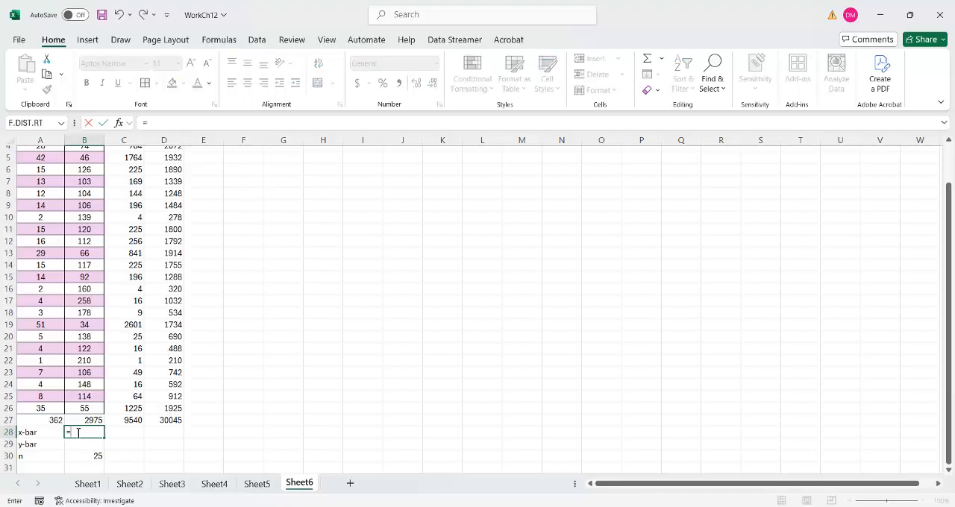
pyautogui.write('av')
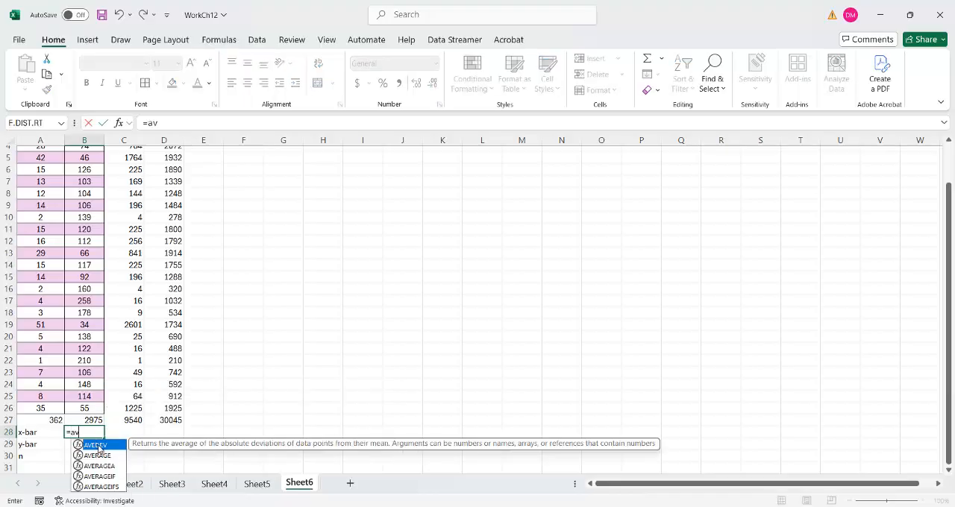
pyautogui.doubleClick(98, 455)
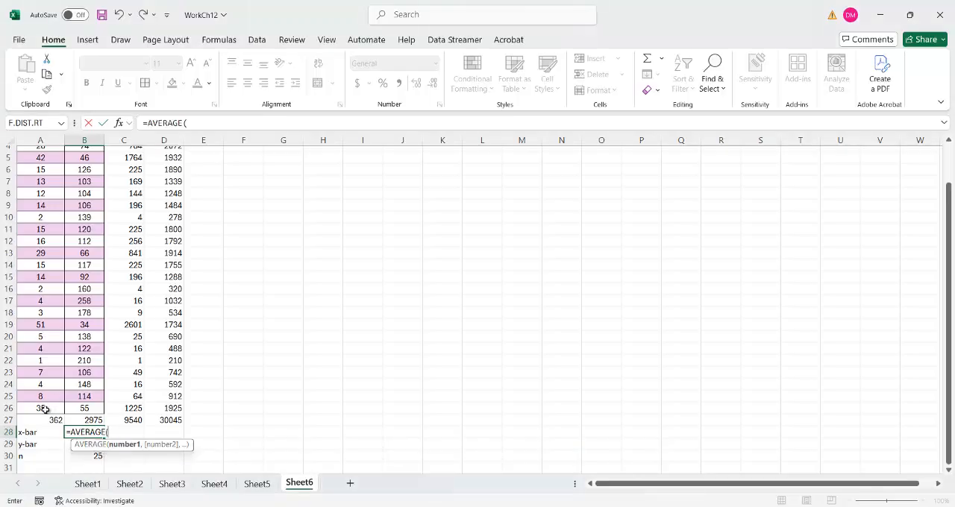
pyautogui.moveTo(43, 410); pyautogui.dragTo(31, 161)
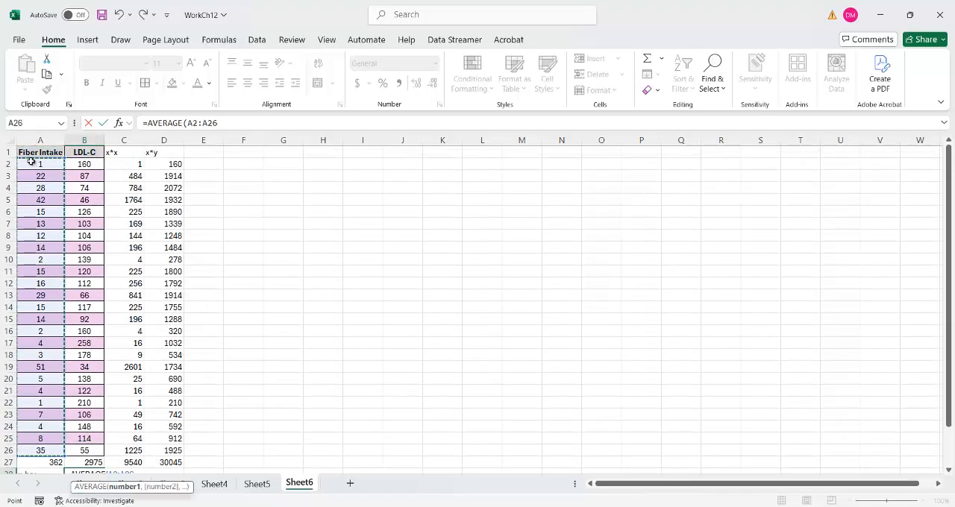
pyautogui.press('Return')
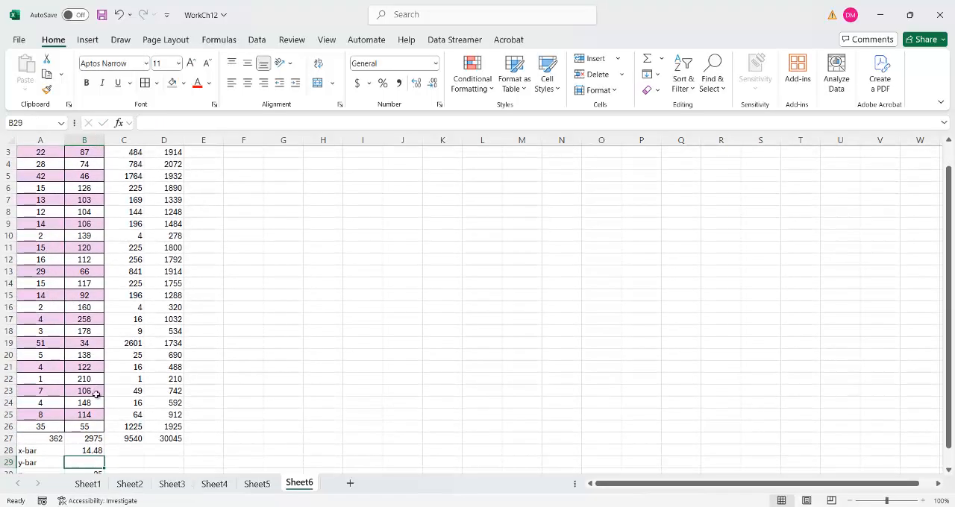
pyautogui.click(82, 451)
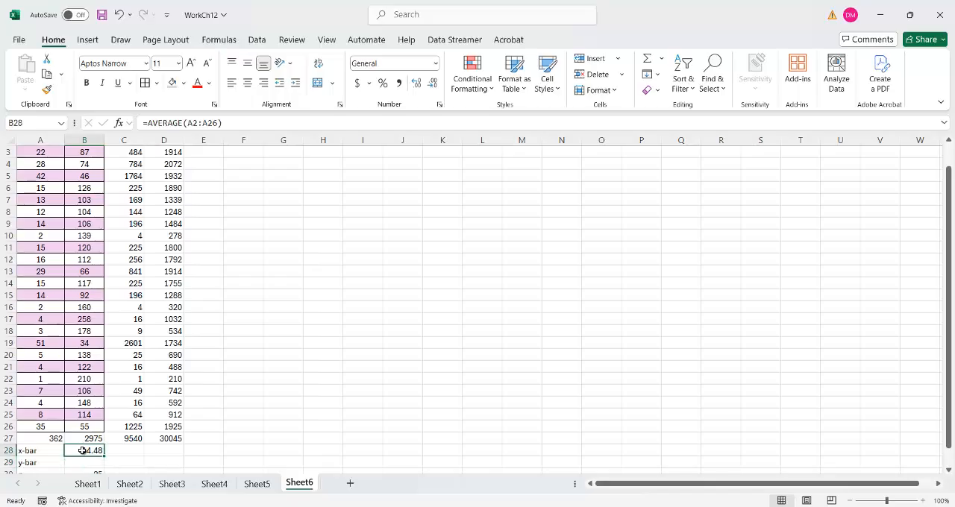
# - Calculate y-bar in B29 by dividing the LDL-C total by the sample size with =B27/25
pyautogui.click(87, 463)
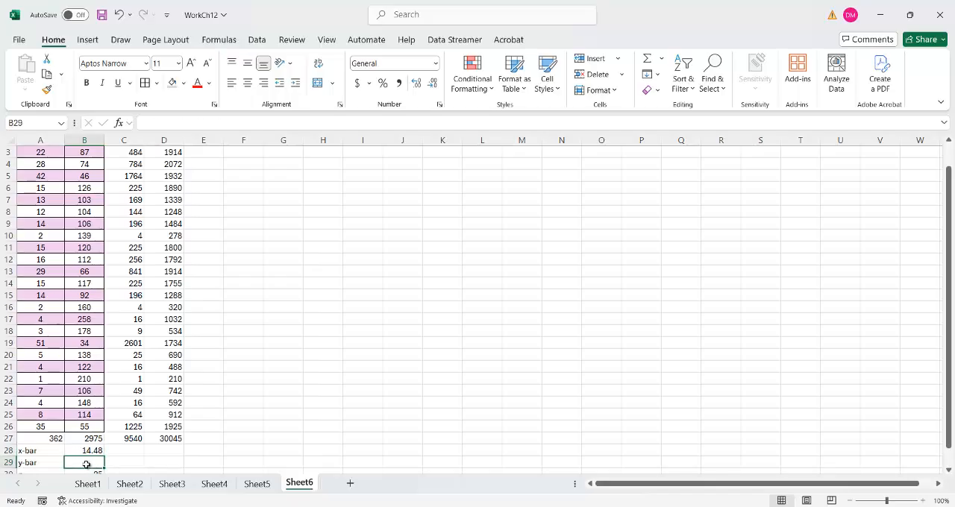
pyautogui.write('=')
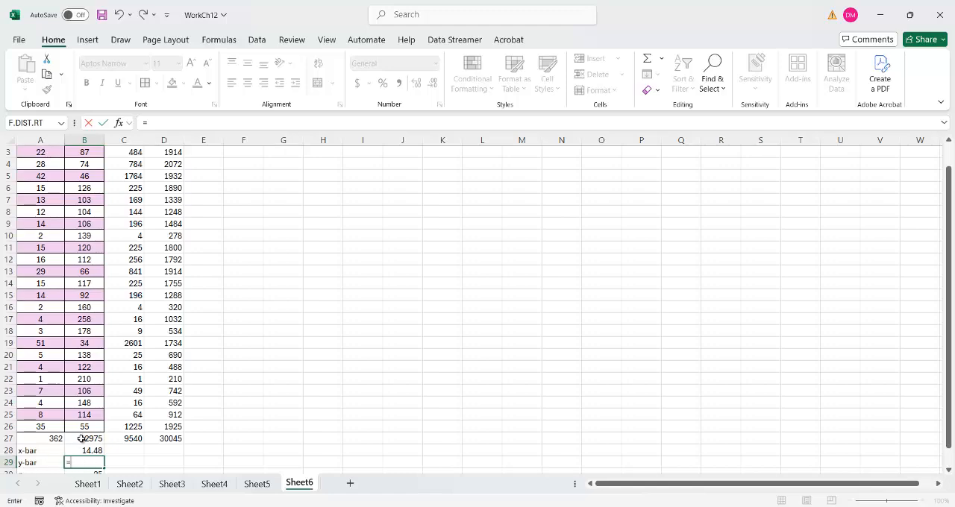
pyautogui.click(82, 438)
pyautogui.write('/25')
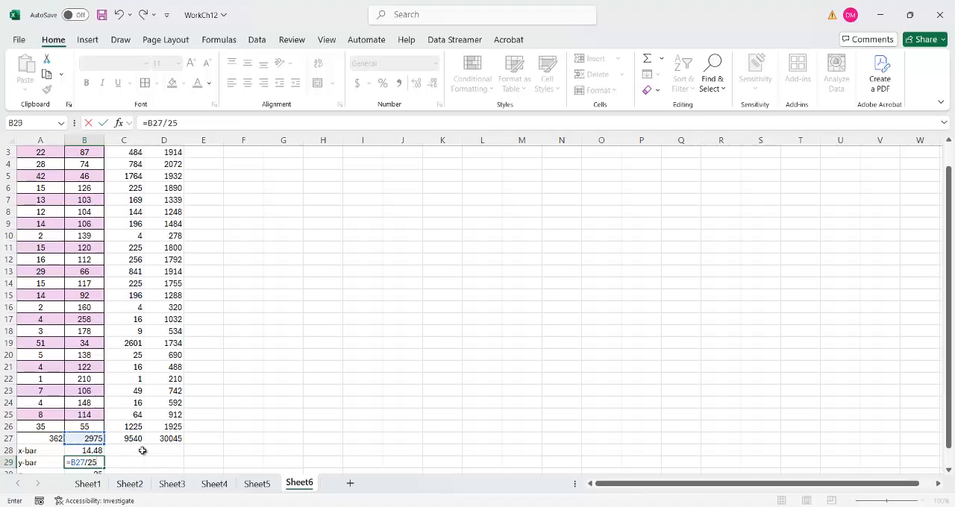
pyautogui.press('Return')
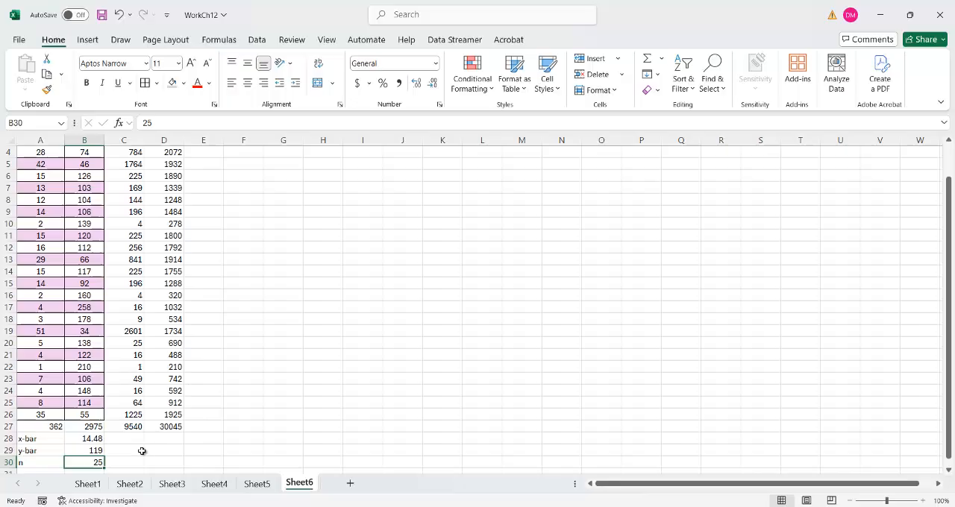
pyautogui.click(87, 451)
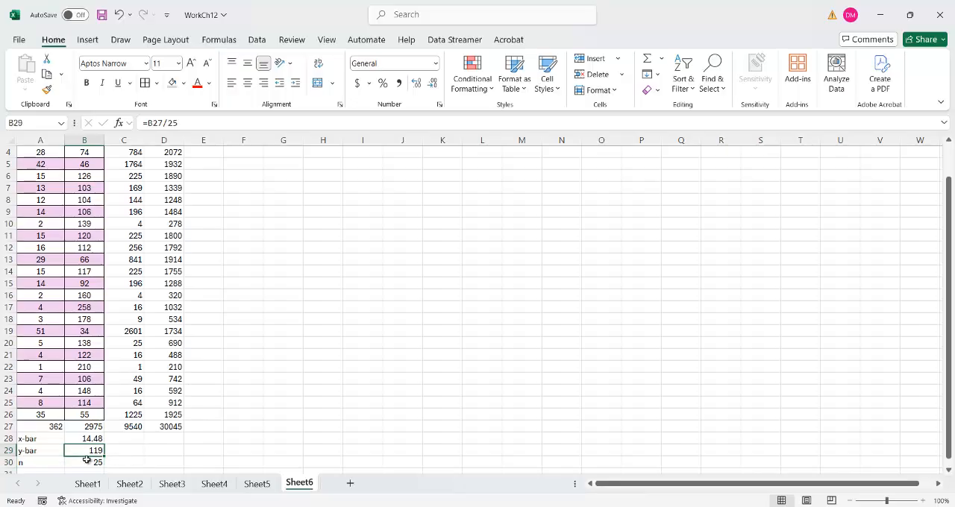
pyautogui.click(87, 460)
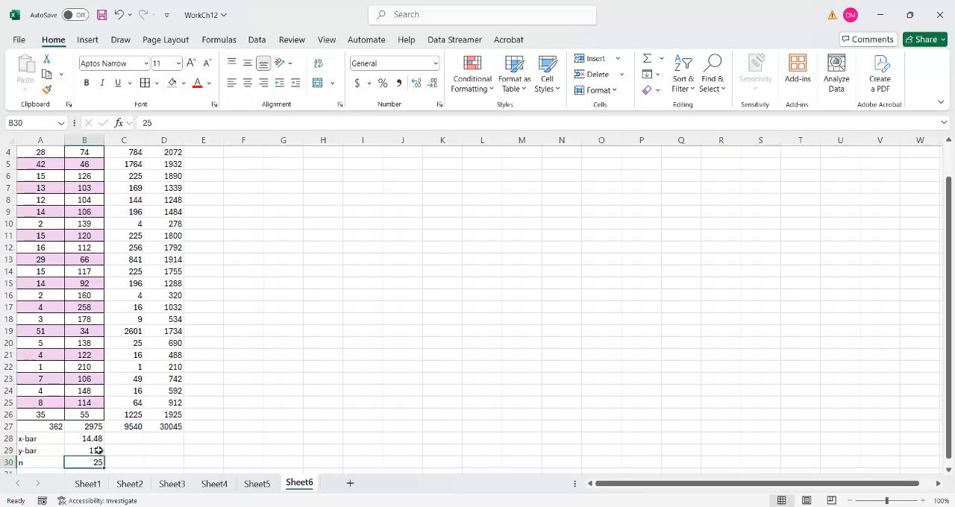
# - Compare both means with the Word notes and review the formulas for the least squares estimates, including SSxy and SSxx
pyautogui.click(506, 502)
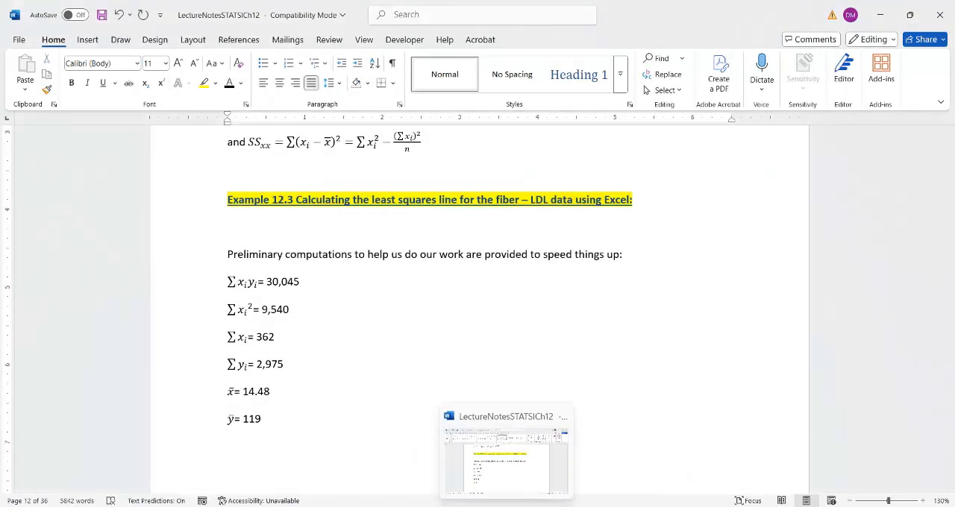
pyautogui.click(507, 502)
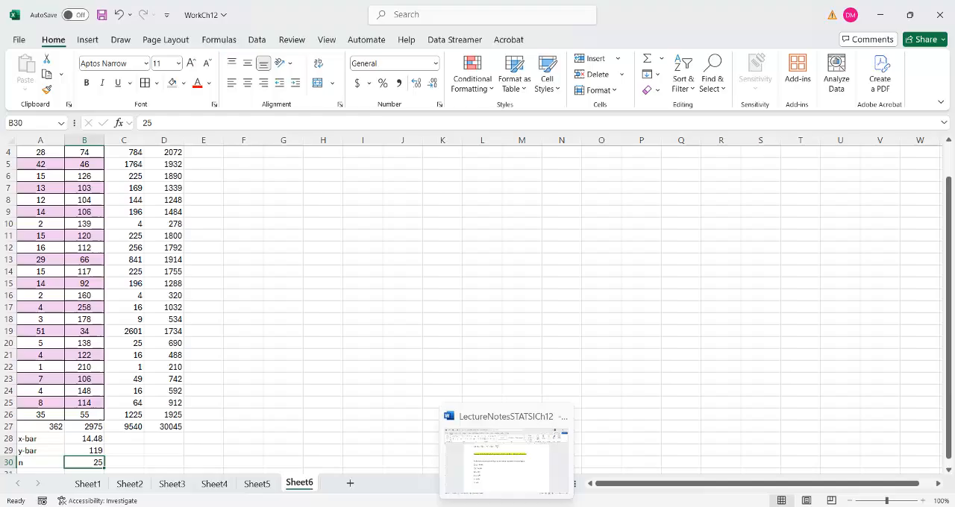
pyautogui.click(117, 441)
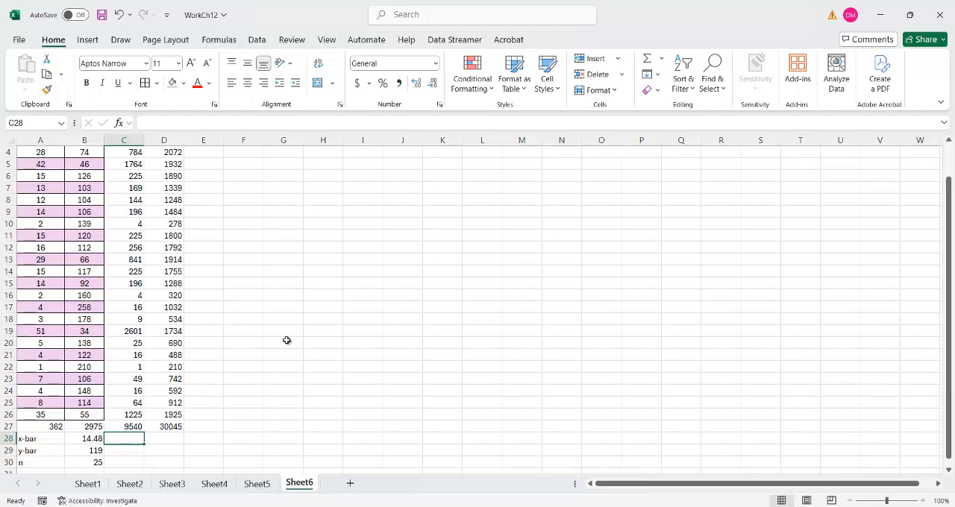
pyautogui.click(551, 504)
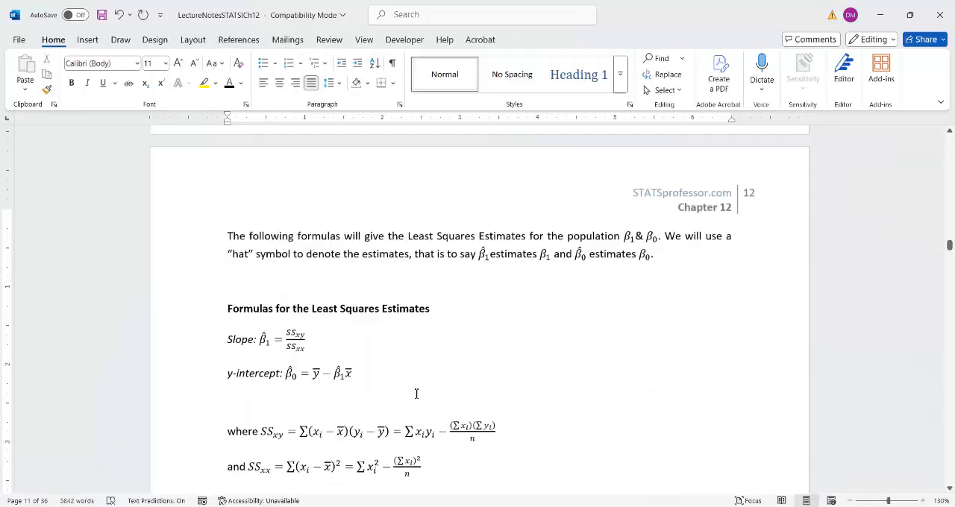
pyautogui.scroll(-3, 416, 394)
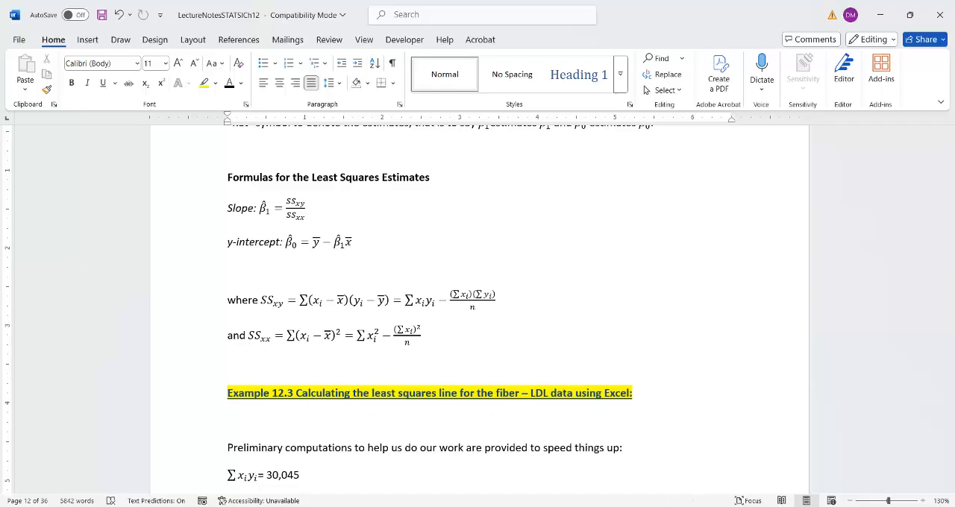
pyautogui.hotkey('alt', 'Tab')
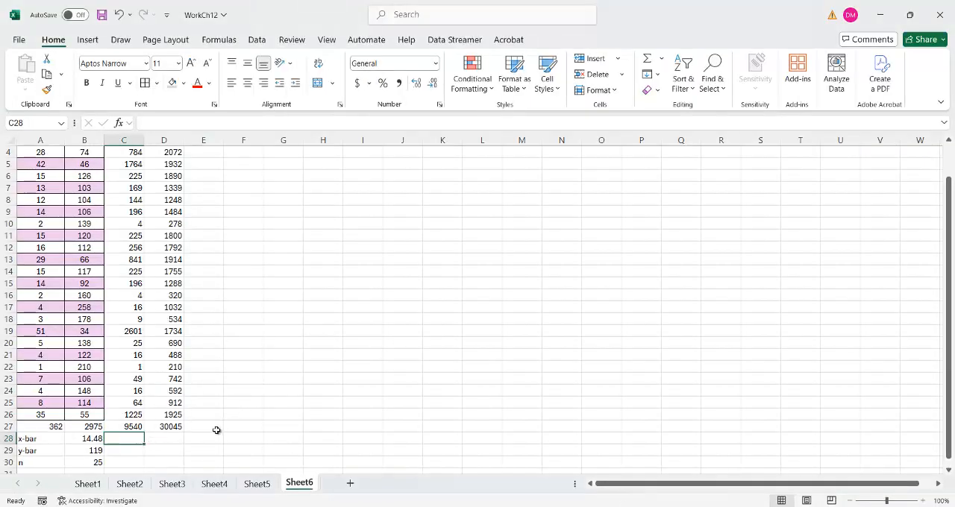
# - In the Excel workbook, enter the labels SSxy in D28 and SSxx in D29
pyautogui.scroll(-1, 214, 431)
pyautogui.scroll(-1, 214, 431)
pyautogui.click(155, 404)
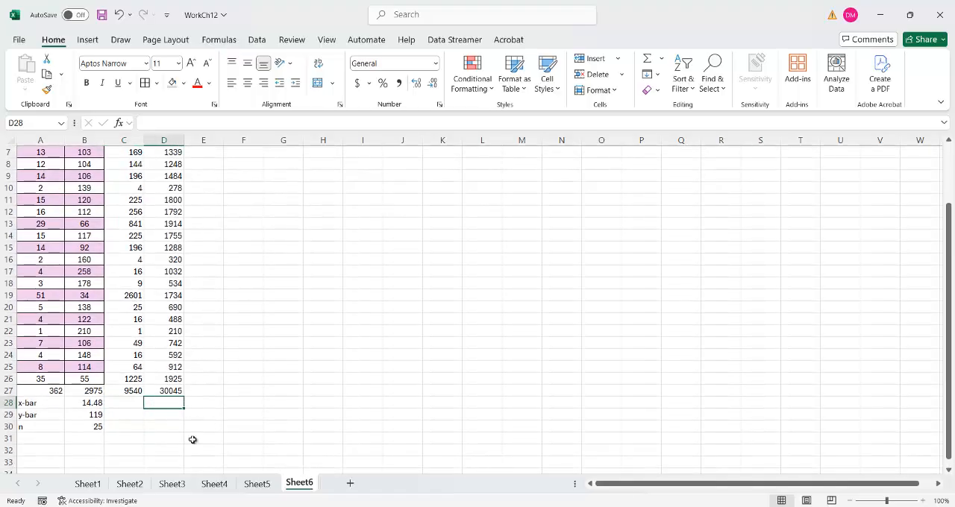
pyautogui.write('SS')
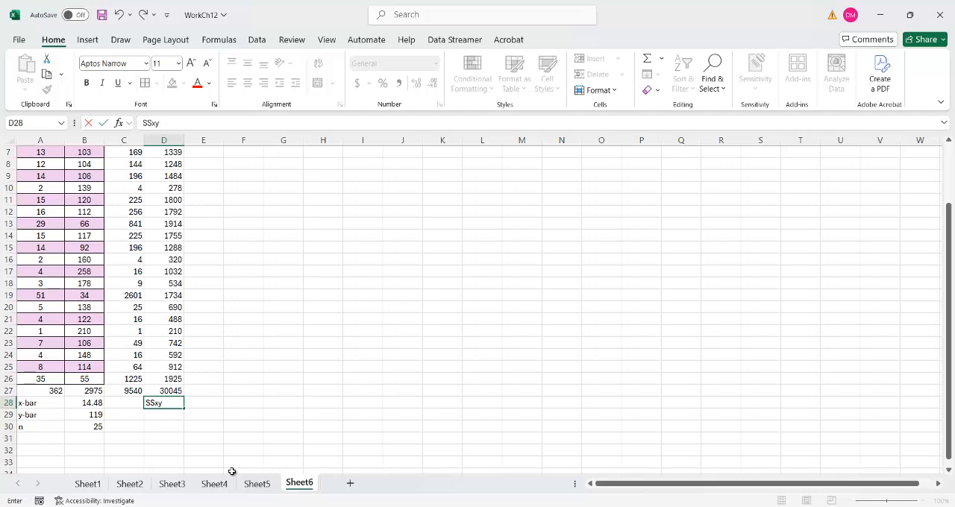
pyautogui.write('xy')
pyautogui.press('Return')
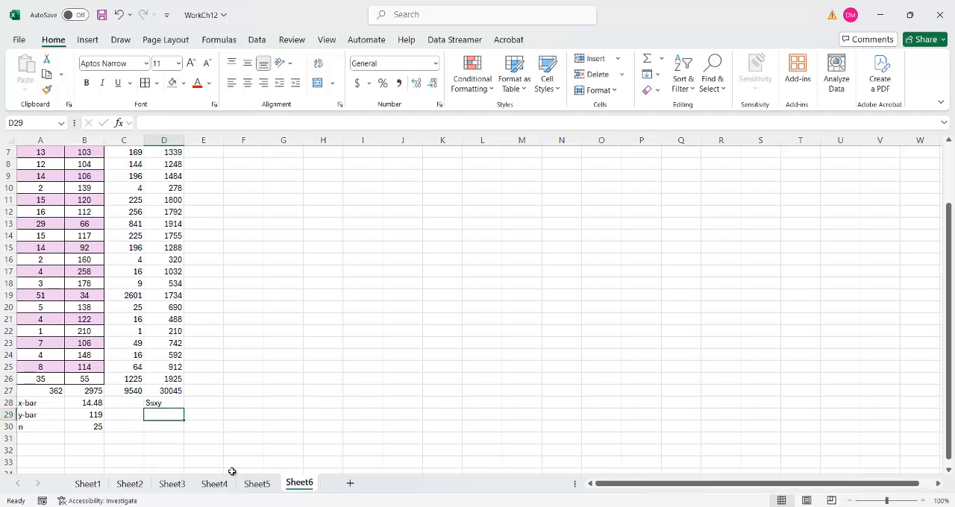
pyautogui.write('SSxy')
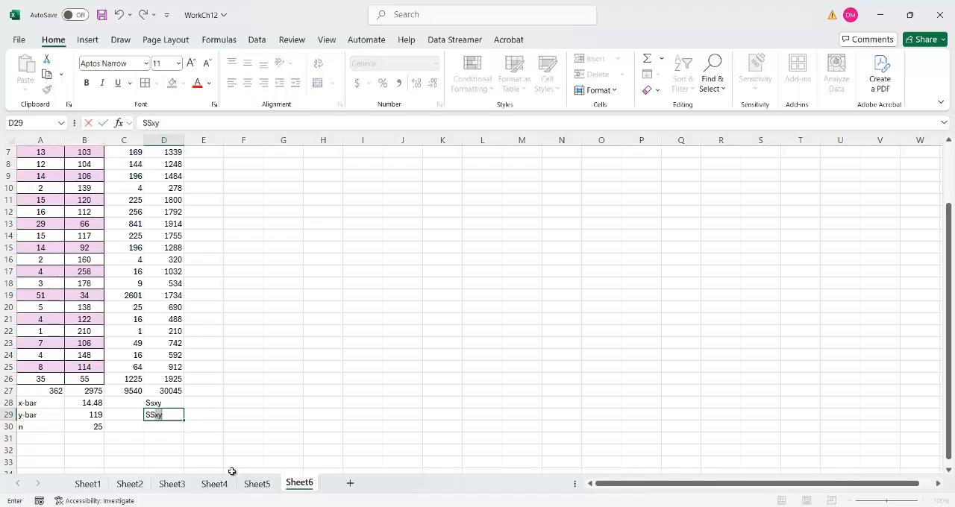
pyautogui.press('BackSpace')
pyautogui.write('xx')
pyautogui.hotkey('ctrl', 'Return')
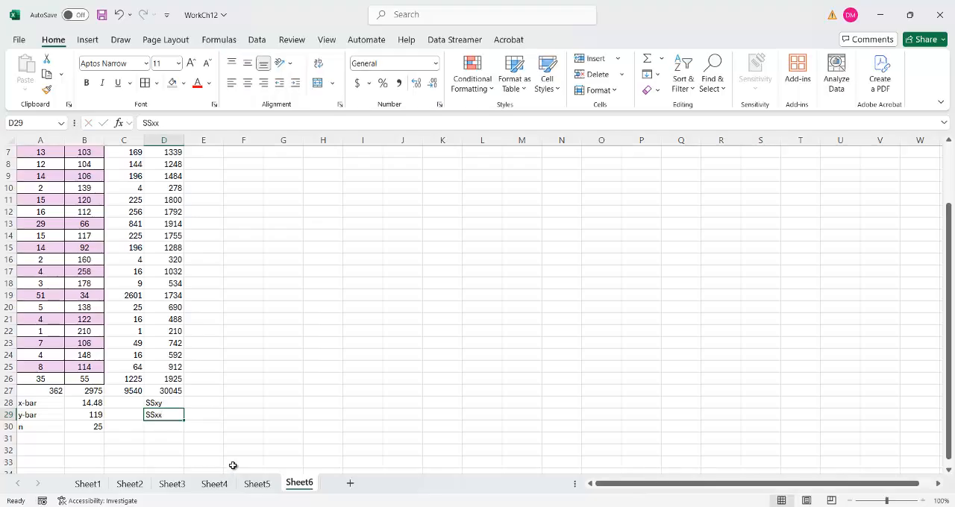
# - Calculate SSxy in E28 with =D27-A27*B27/B30, consulting its formula in the Word notes
pyautogui.click(210, 404)
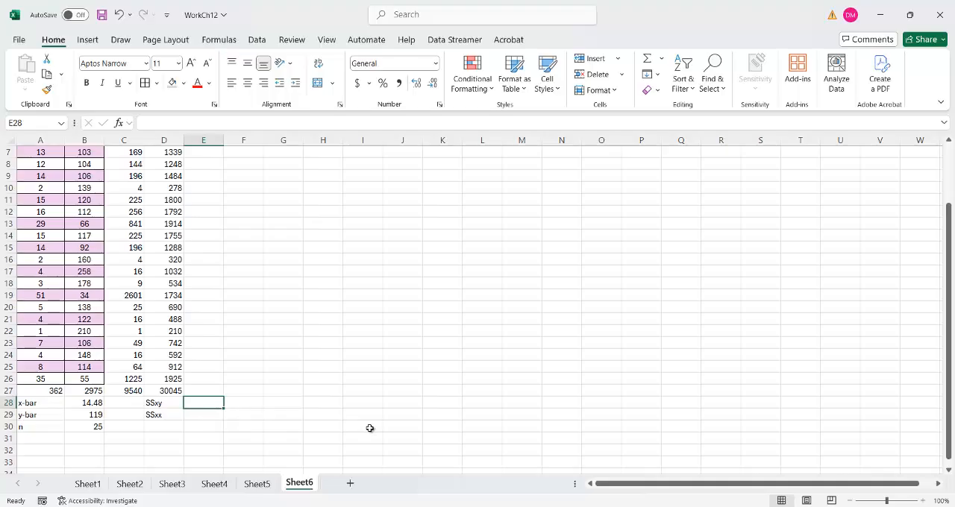
pyautogui.write('=')
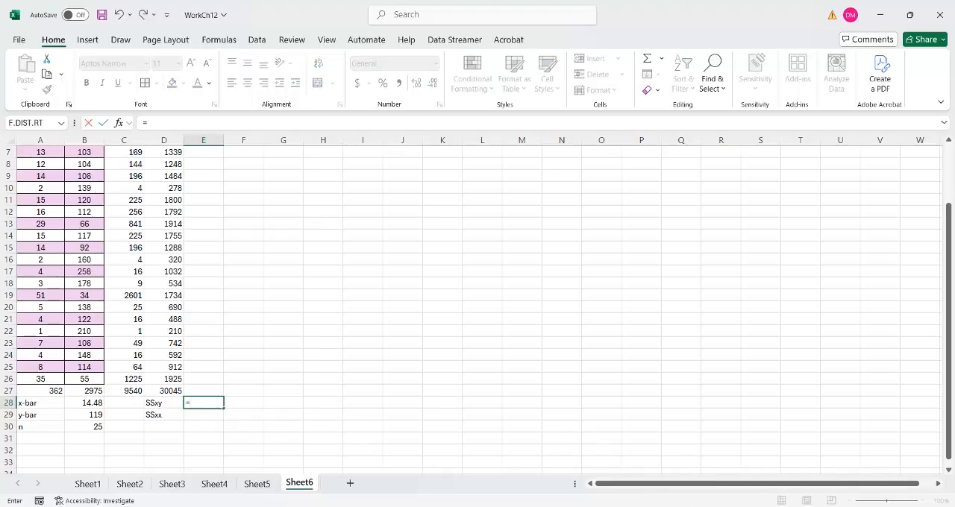
pyautogui.hotkey('alt', 'Tab')
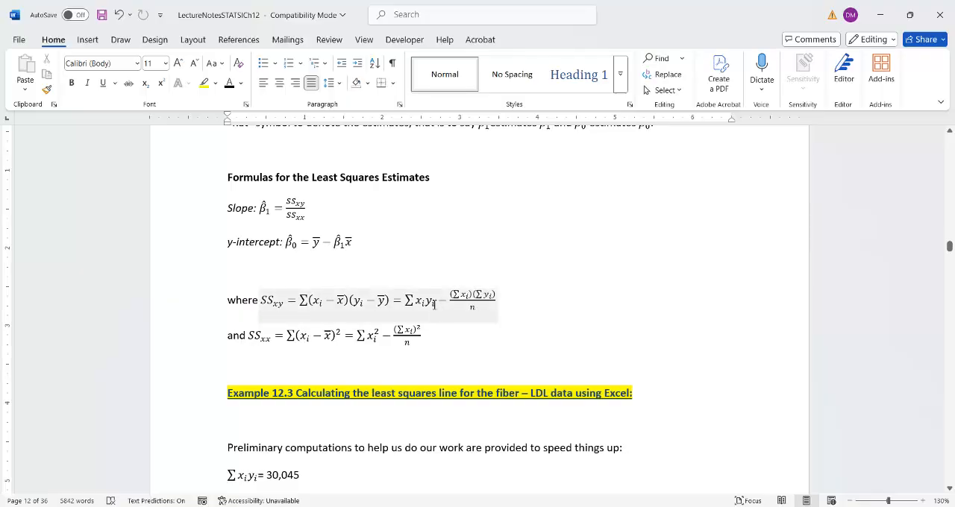
pyautogui.click(645, 506)
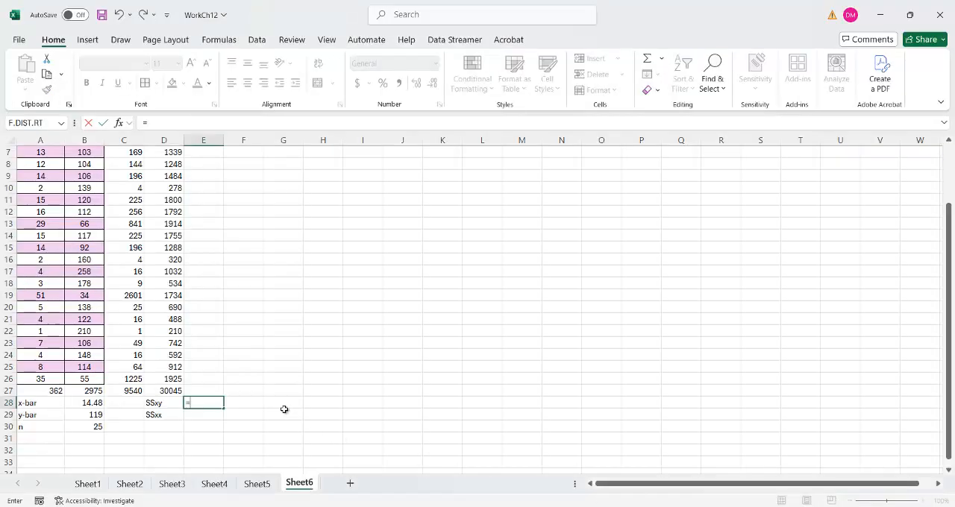
pyautogui.click(158, 391)
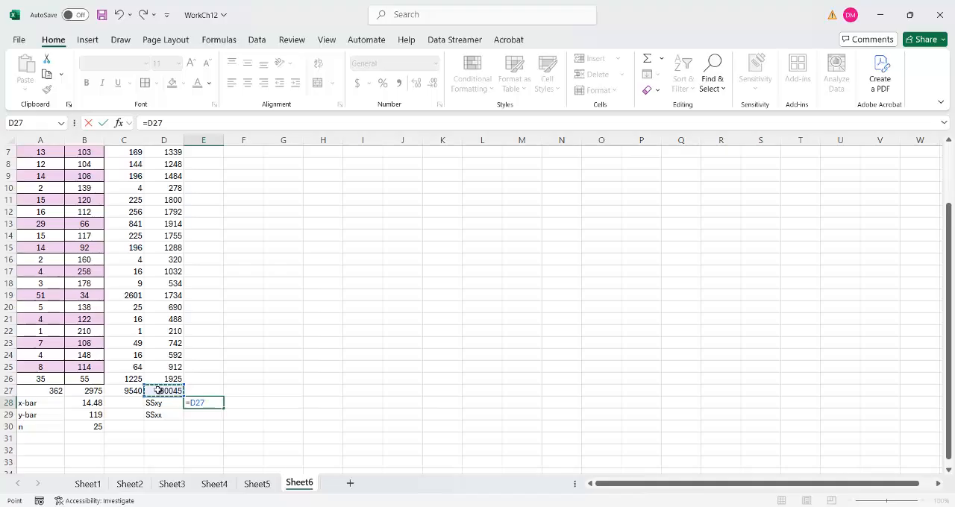
pyautogui.write('-')
pyautogui.click(53, 391)
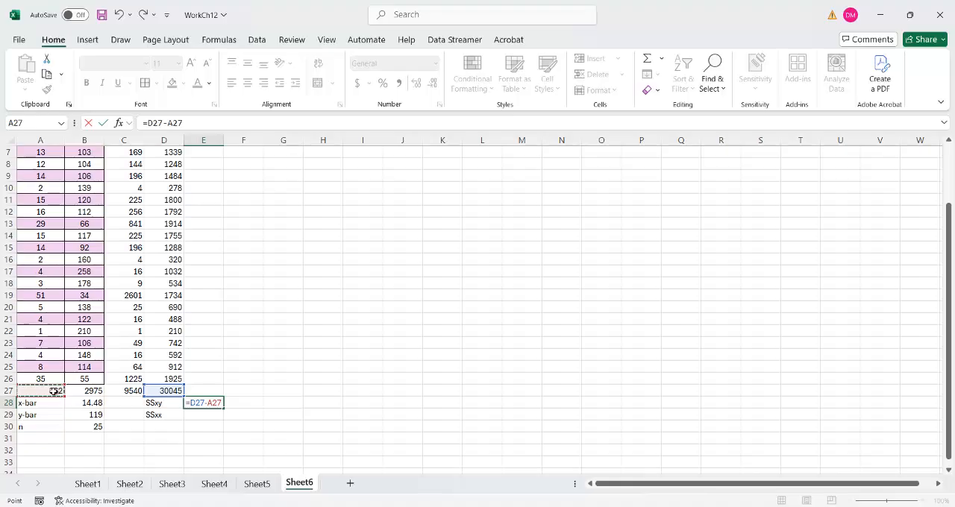
pyautogui.write('*')
pyautogui.click(79, 389)
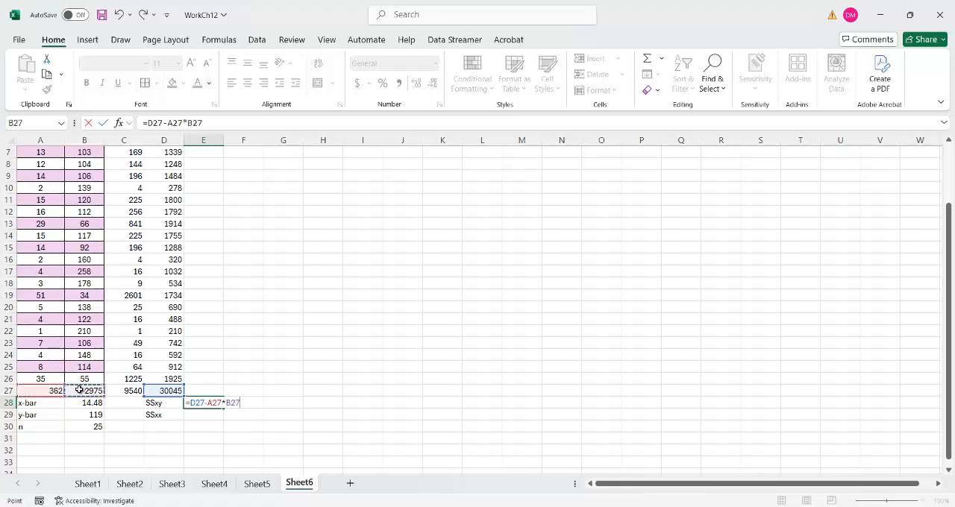
pyautogui.write('/')
pyautogui.click(82, 426)
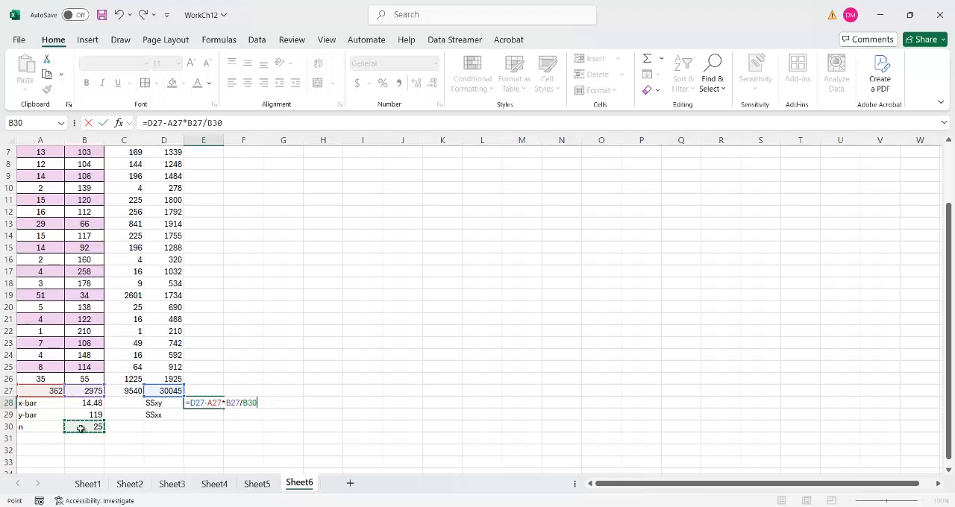
pyautogui.press('Return')
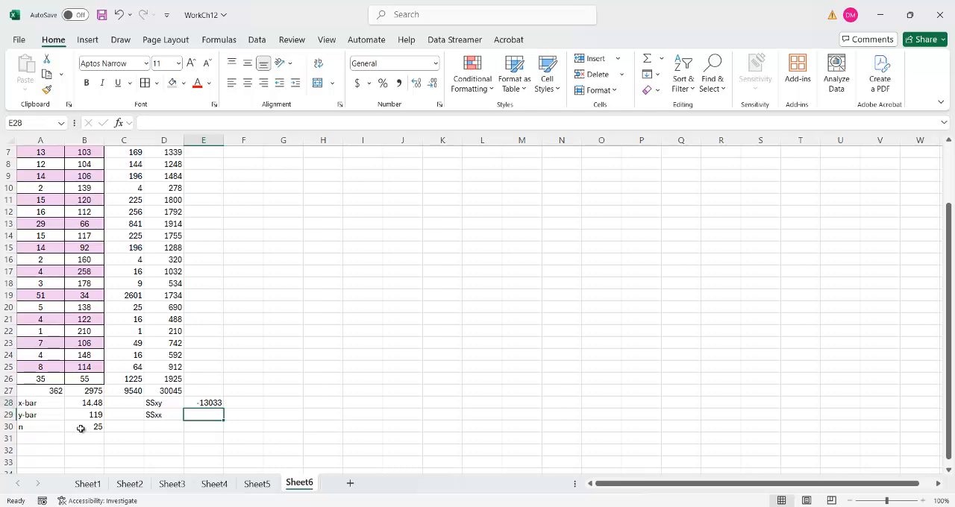
pyautogui.press('Up')
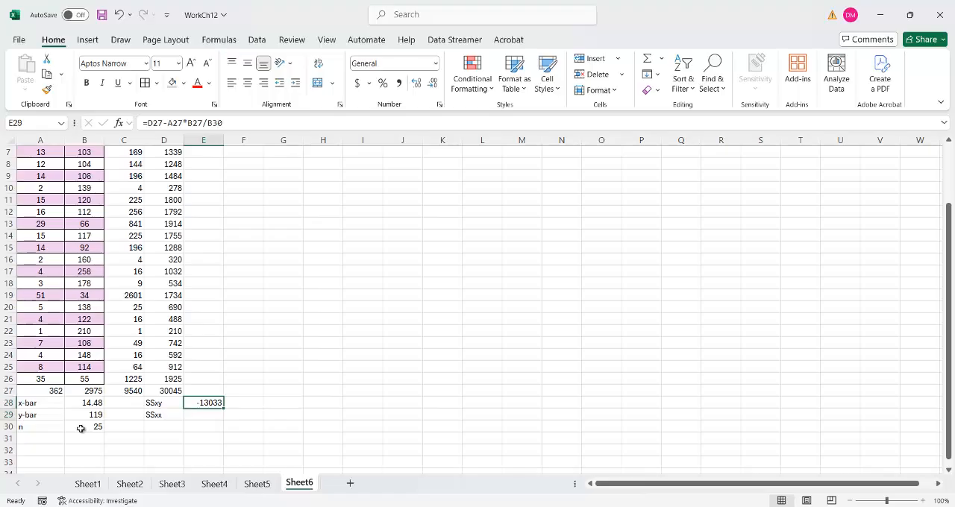
pyautogui.press('Down')
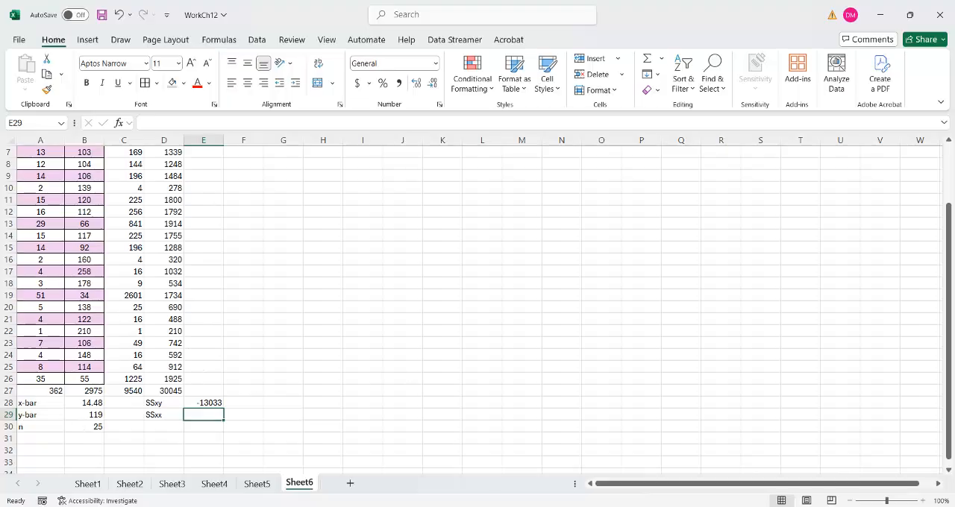
# - Check the SSxx formula in the Word notes and calculate SSxx in E29 of the Excel workbook with =C27-A27*A27/B30
pyautogui.click(503, 506)
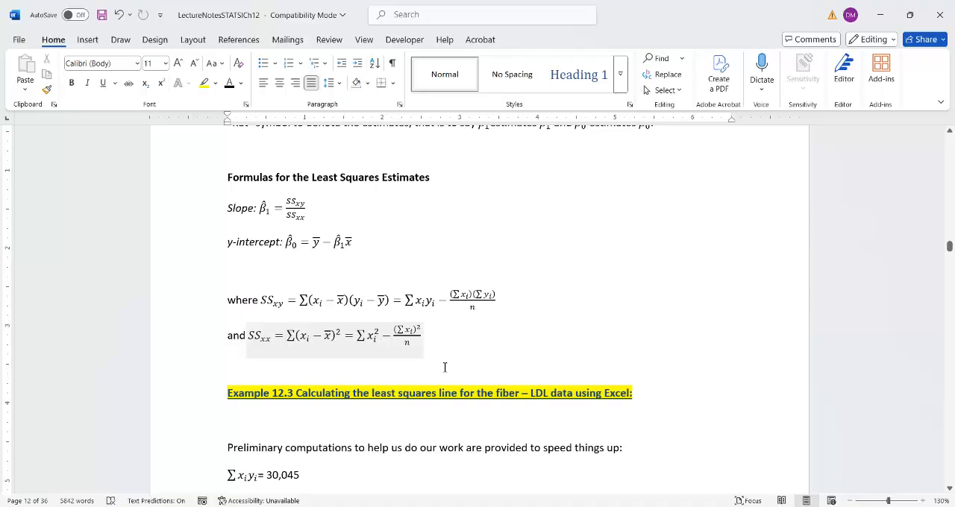
pyautogui.click(634, 458)
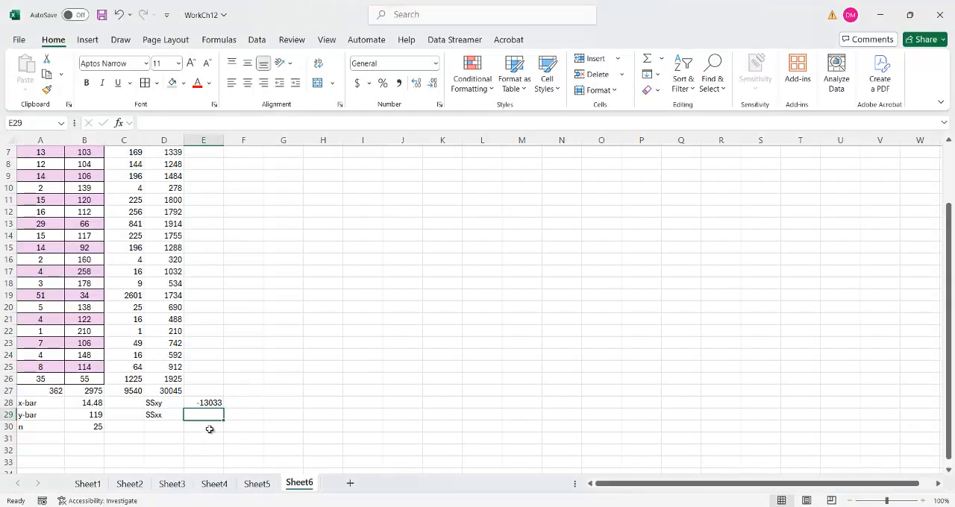
pyautogui.write('=')
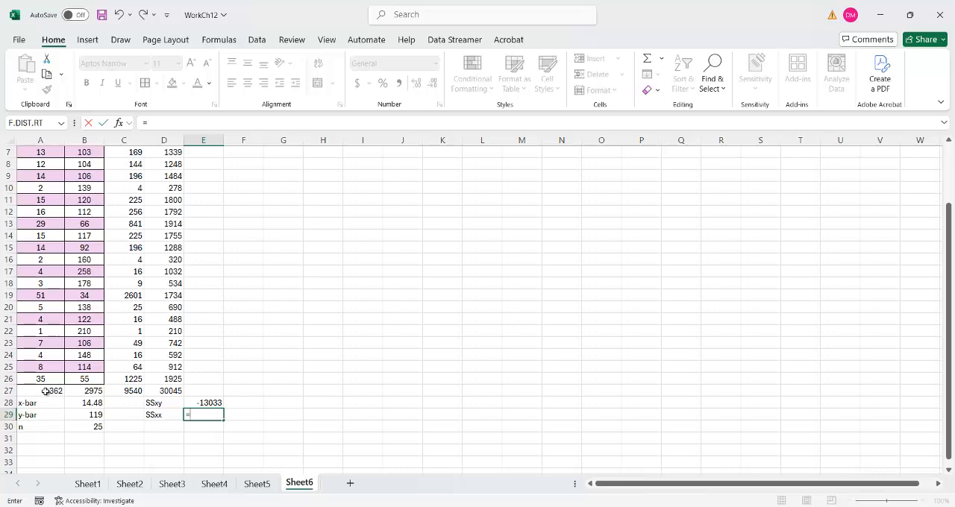
pyautogui.click(122, 391)
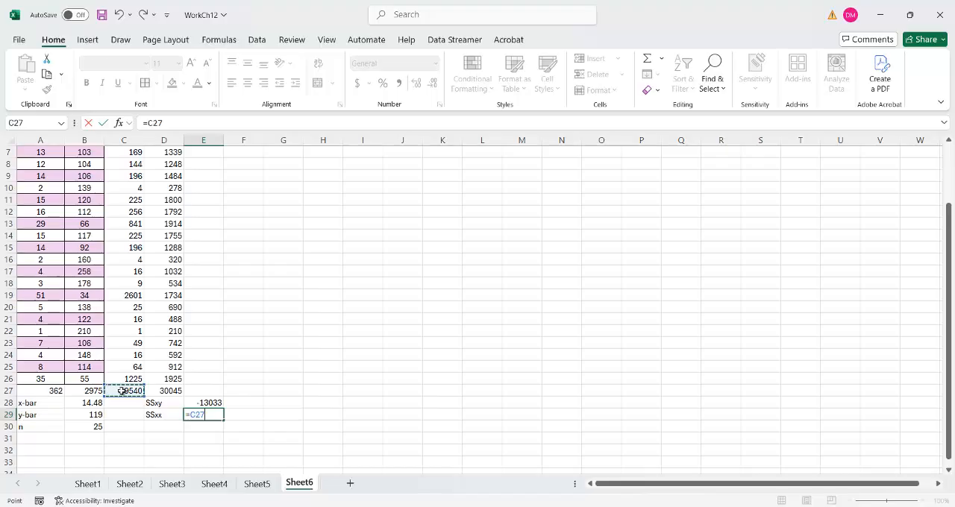
pyautogui.write('-')
pyautogui.click(50, 391)
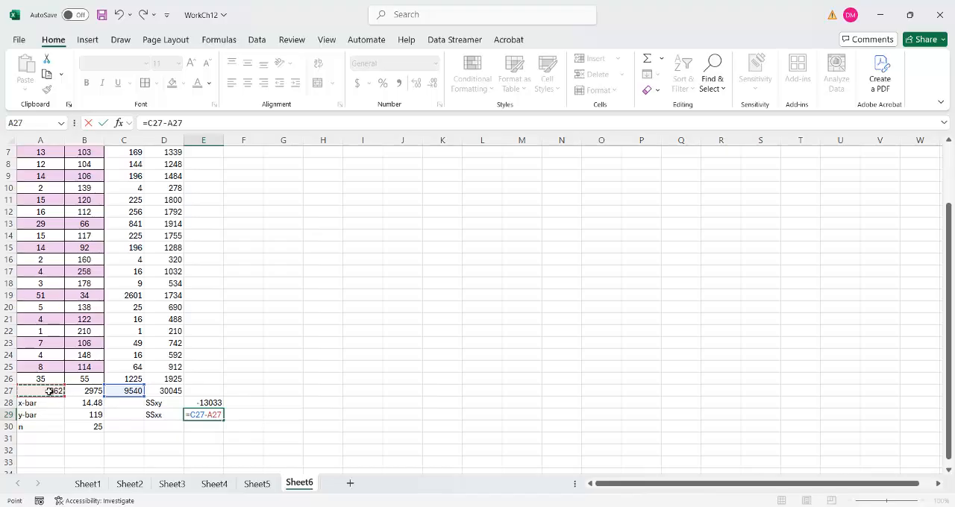
pyautogui.write('*')
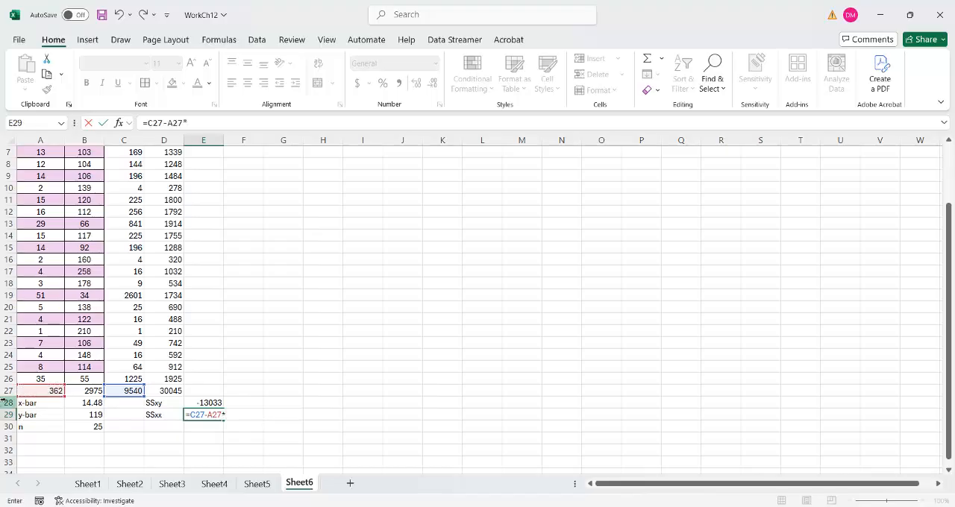
pyautogui.click(30, 391)
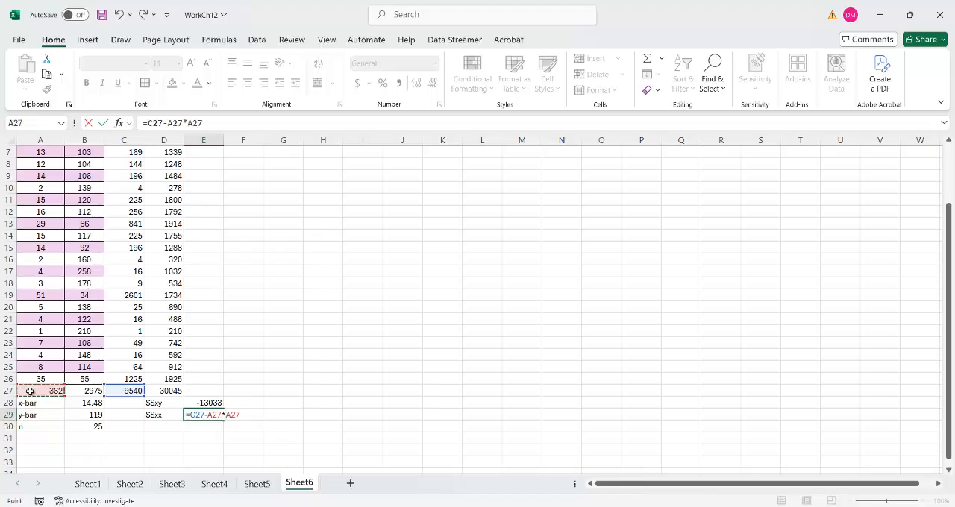
pyautogui.write('/')
pyautogui.click(82, 427)
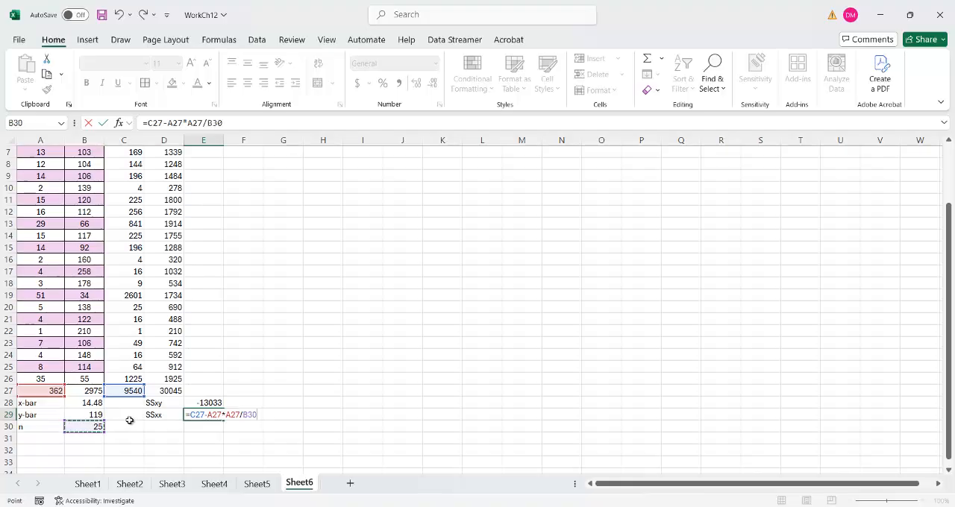
pyautogui.press('Return')
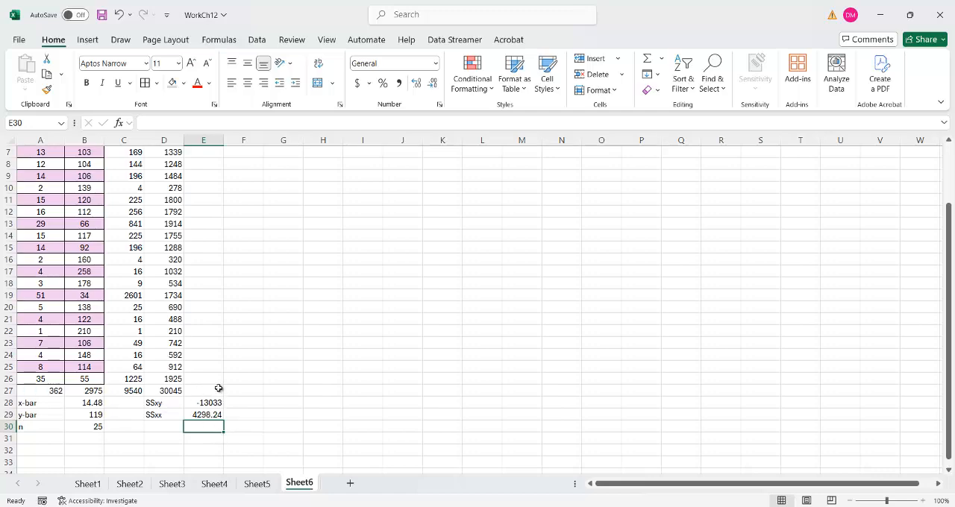
# - Enter the labels B1=slope in G28 and B0=yint in G29
pyautogui.click(272, 402)
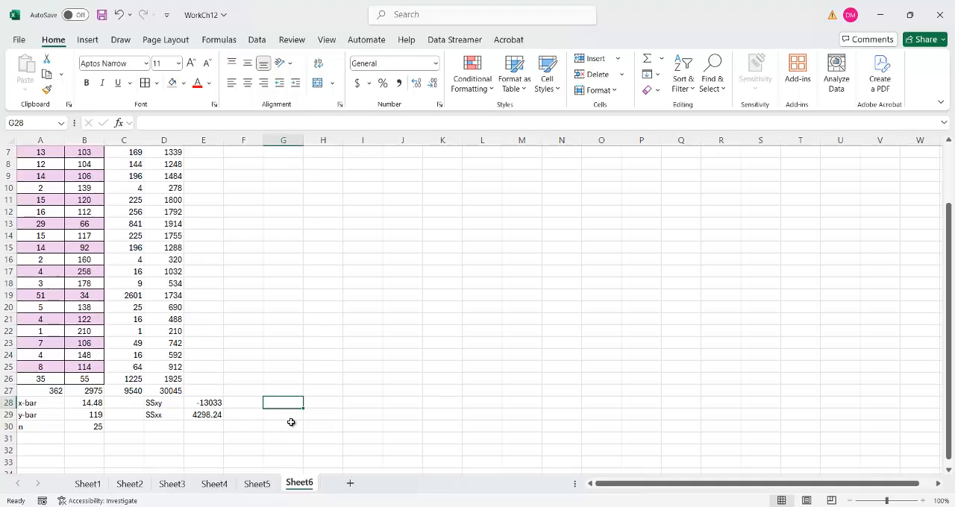
pyautogui.write('B1')
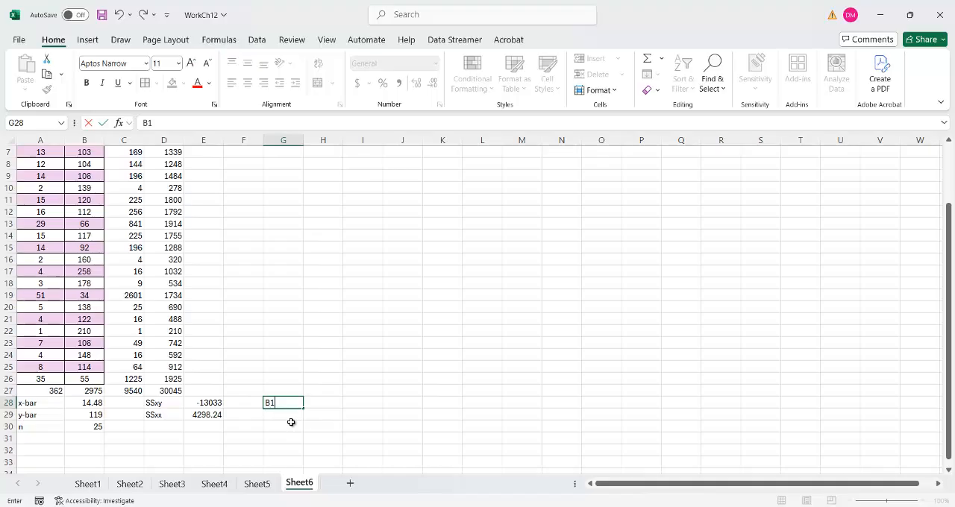
pyautogui.write('=slope')
pyautogui.press('Return')
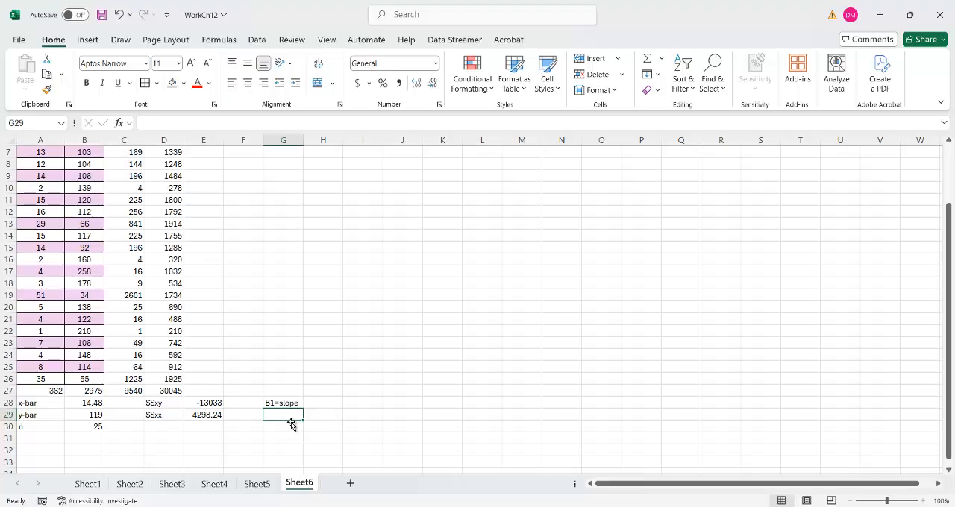
pyautogui.write('B')
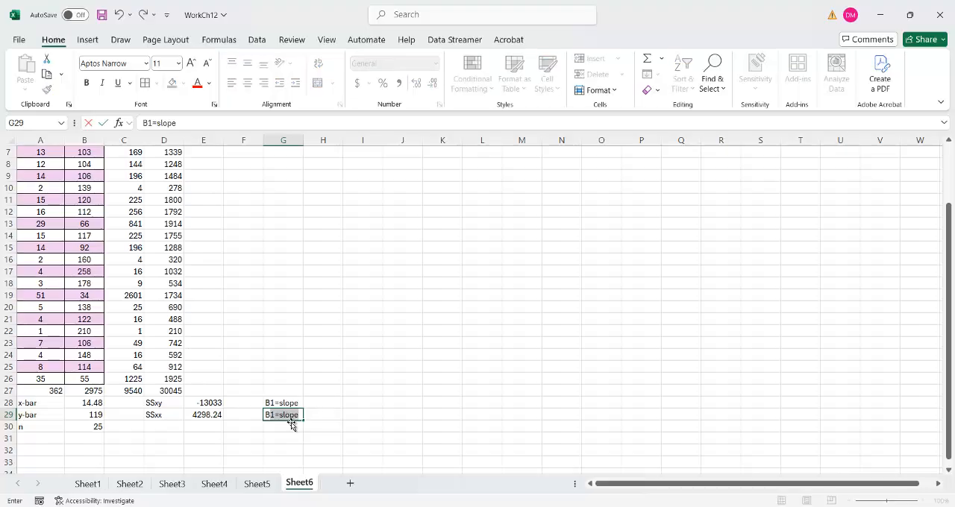
pyautogui.write('0')
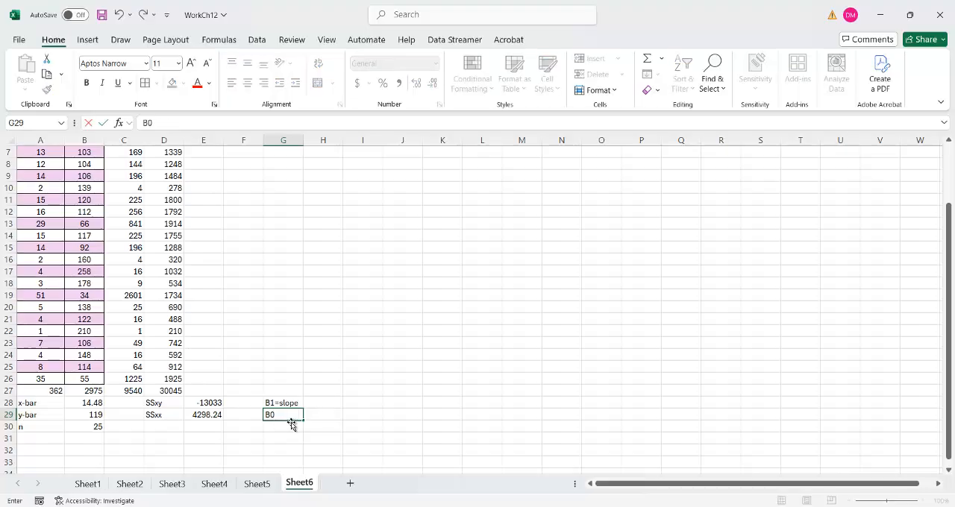
pyautogui.write('=')
pyautogui.write('yint')
pyautogui.press('Return')
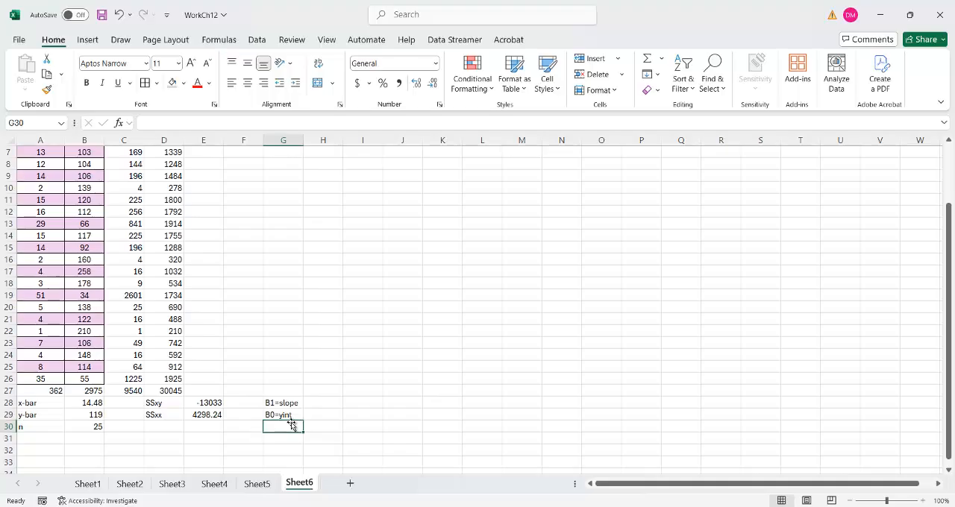
# - Calculate the slope in H28 with =E28/E29, consulting the slope formula in the Word notes
pyautogui.press('Up')
pyautogui.press('Up')
pyautogui.press('Right')
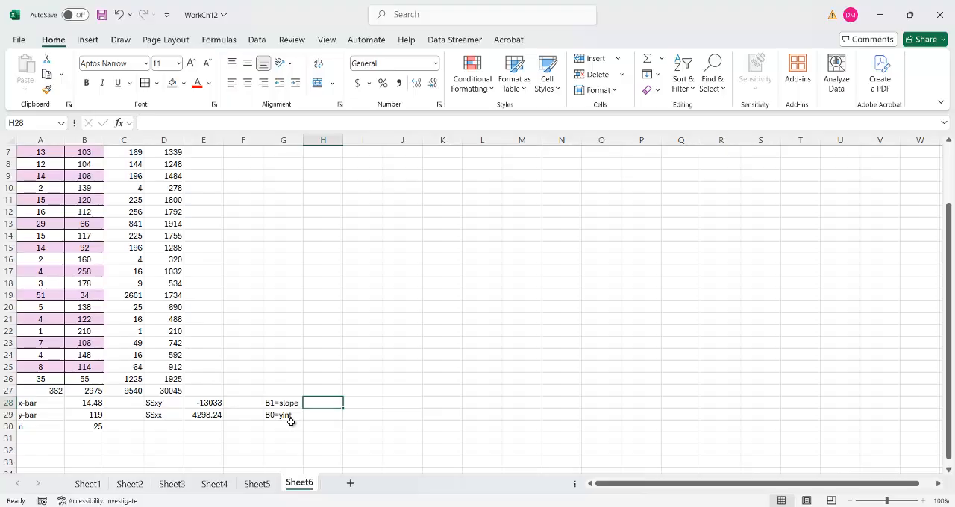
pyautogui.write('=')
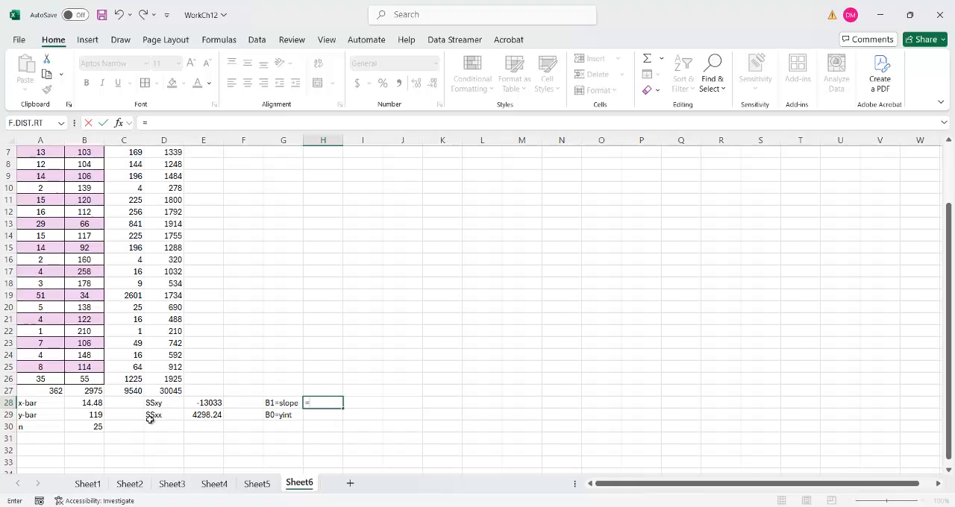
pyautogui.click(507, 461)
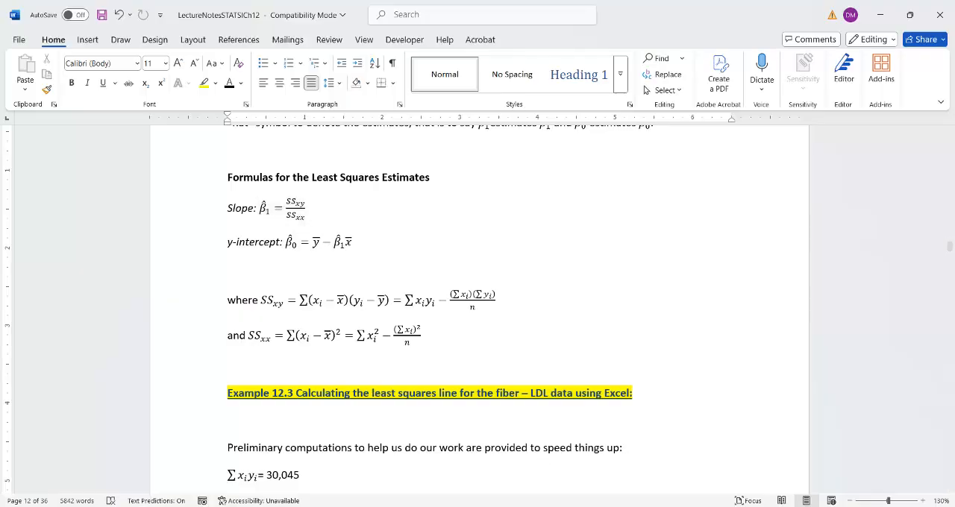
pyautogui.hotkey('alt', 'Tab')
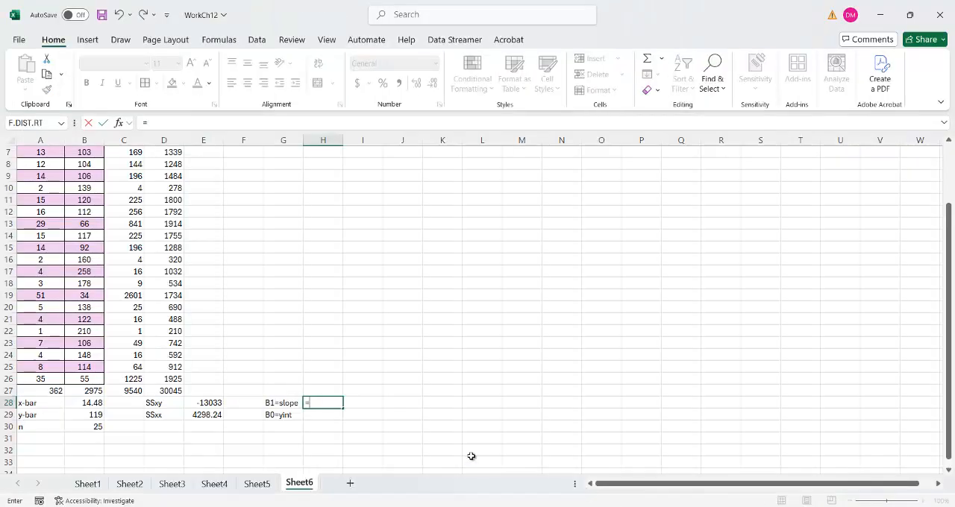
pyautogui.click(208, 403)
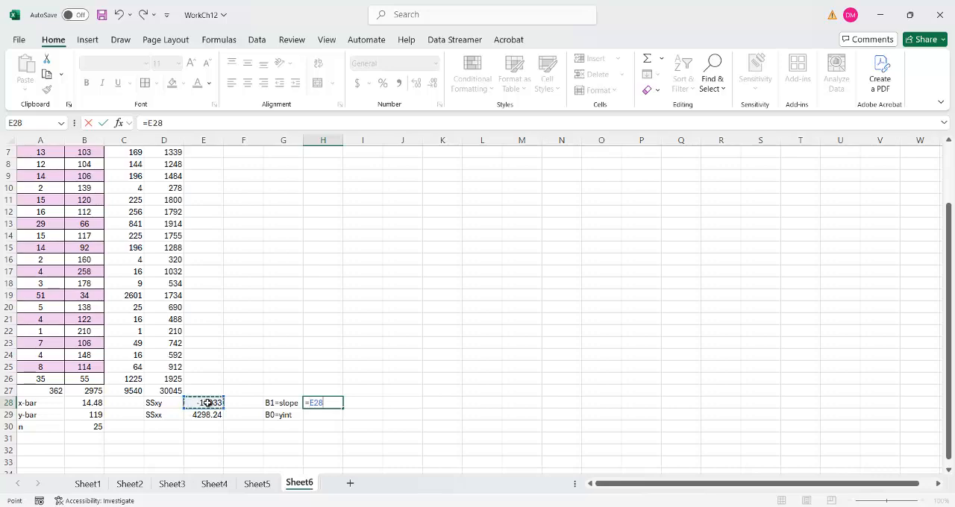
pyautogui.write('/')
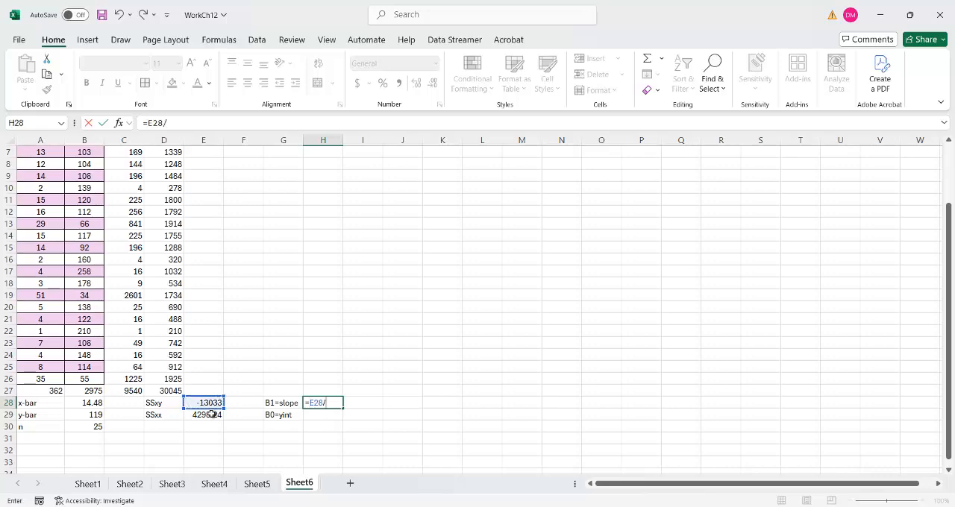
pyautogui.click(211, 414)
pyautogui.press('Return')
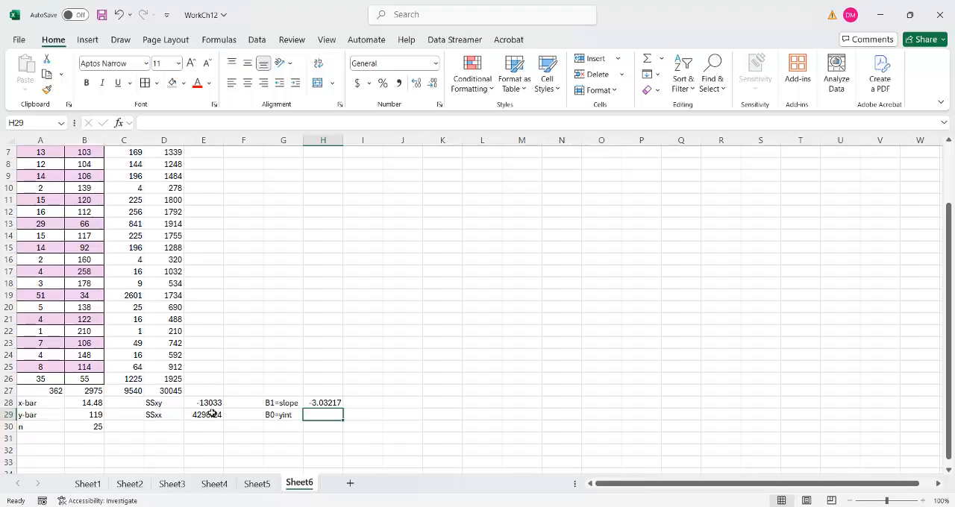
# - Calculate the y-intercept in H29 with =B29-H28*B28, consulting its formula in the Word notes
pyautogui.write('=')
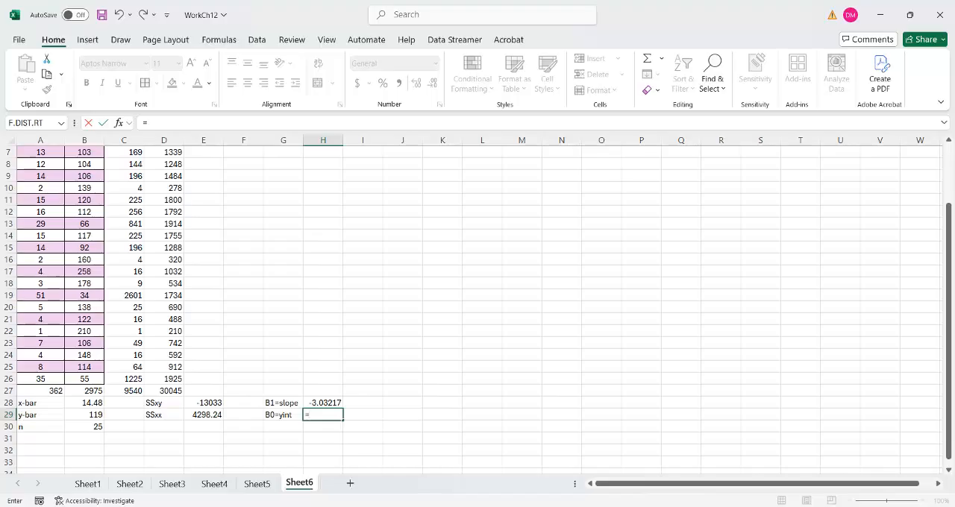
pyautogui.hotkey('alt', 'Tab')
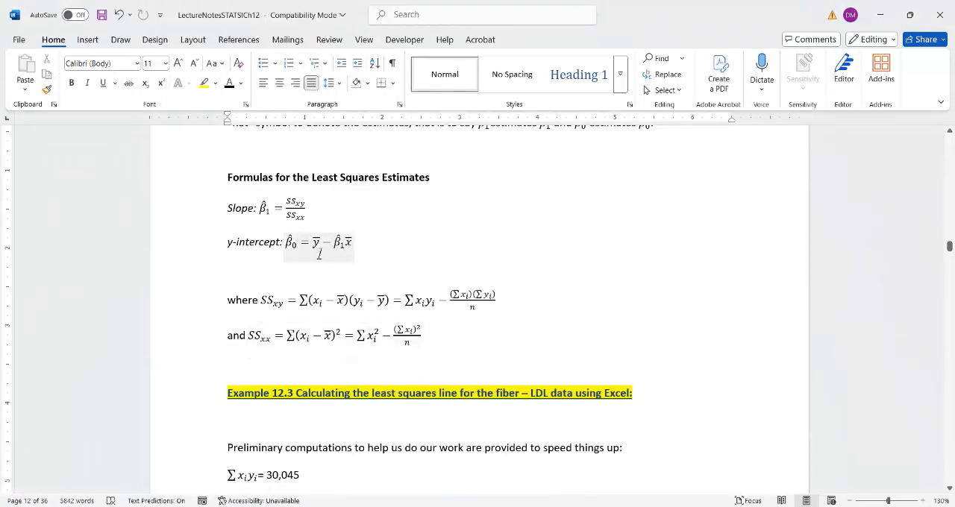
pyautogui.moveTo(643, 506)
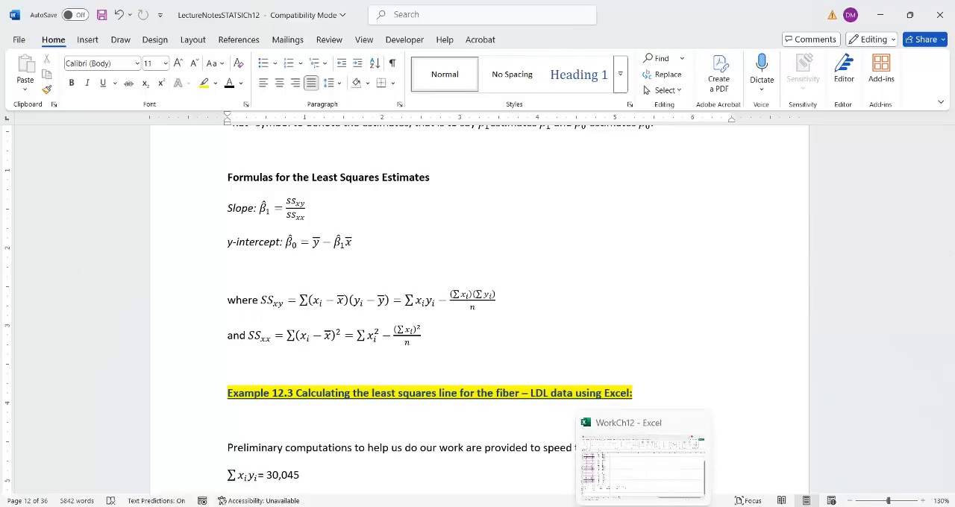
pyautogui.click(643, 459)
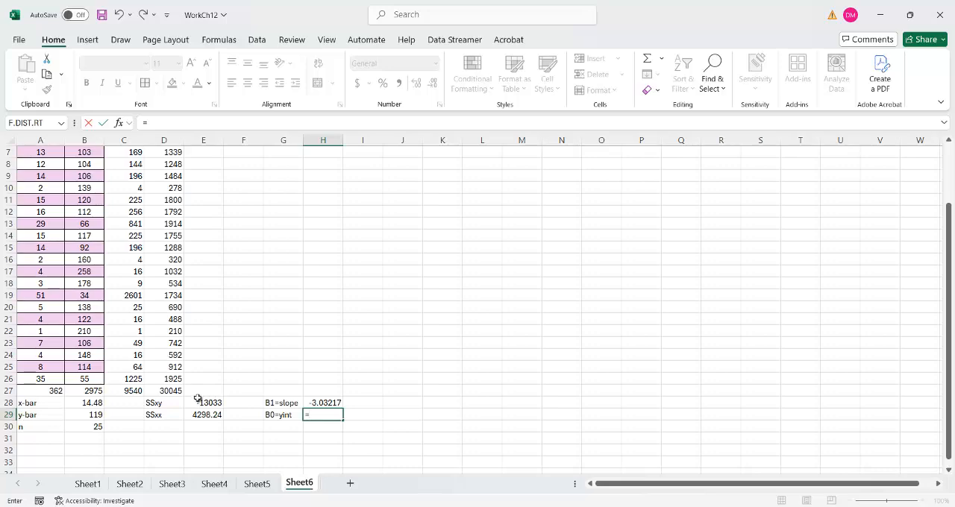
pyautogui.click(90, 415)
pyautogui.write('-')
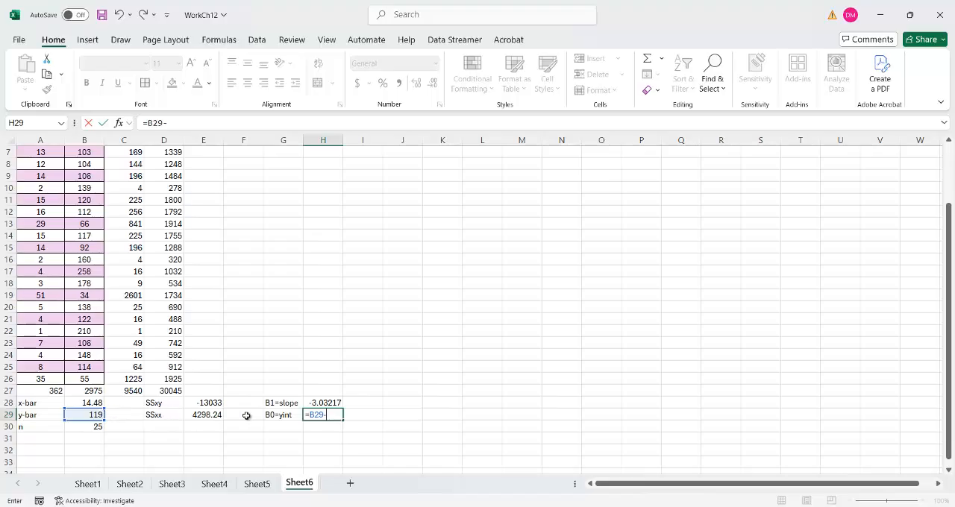
pyautogui.click(328, 402)
pyautogui.write('*')
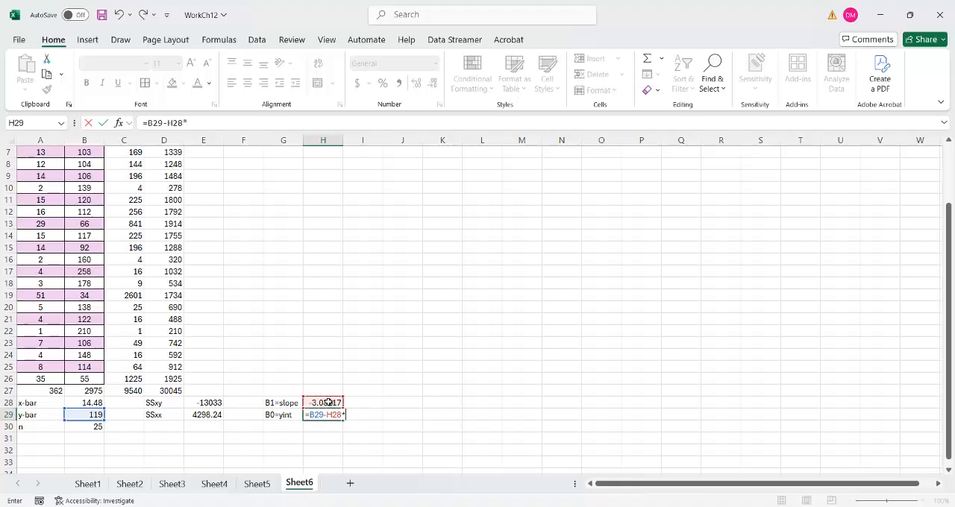
pyautogui.click(95, 402)
pyautogui.press('Return')
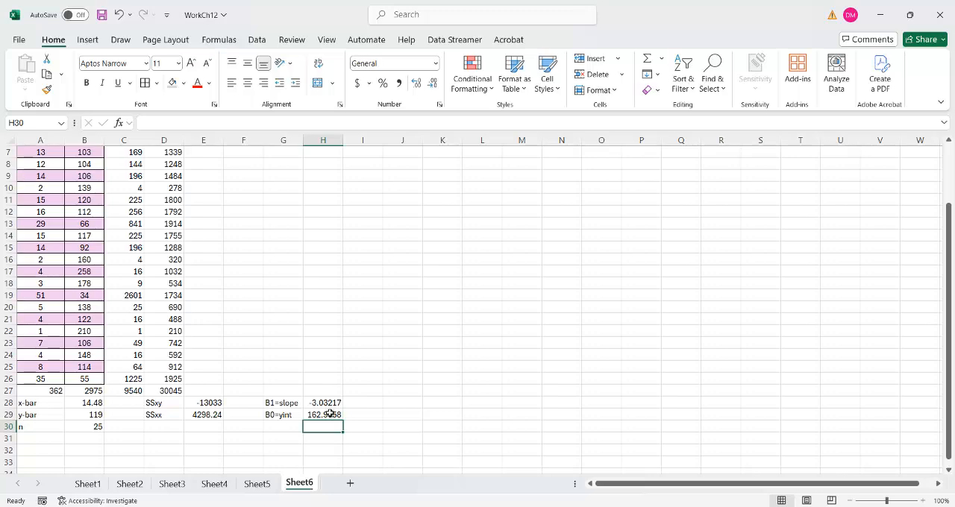
# - Write the least squares line equation y = -3.03217x + 162.9058 as text in J28
pyautogui.click(388, 402)
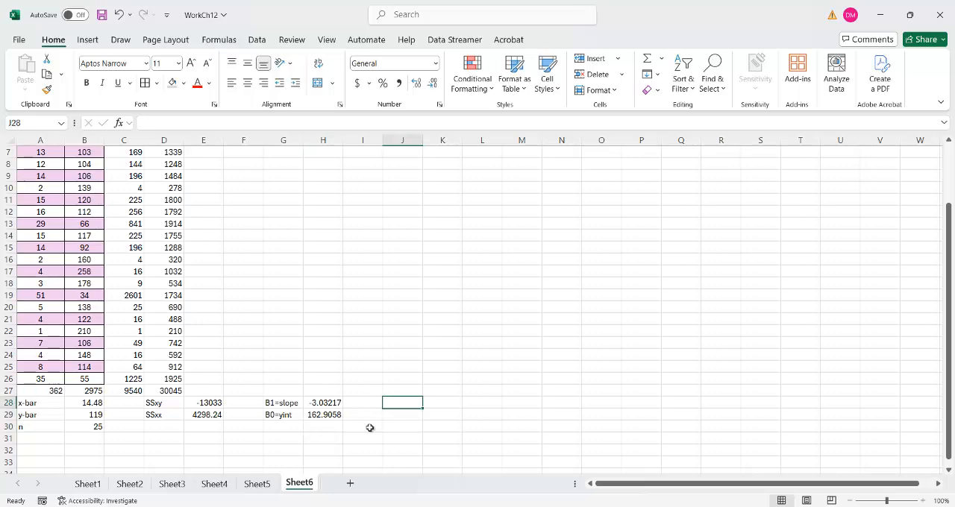
pyautogui.write('y = -')
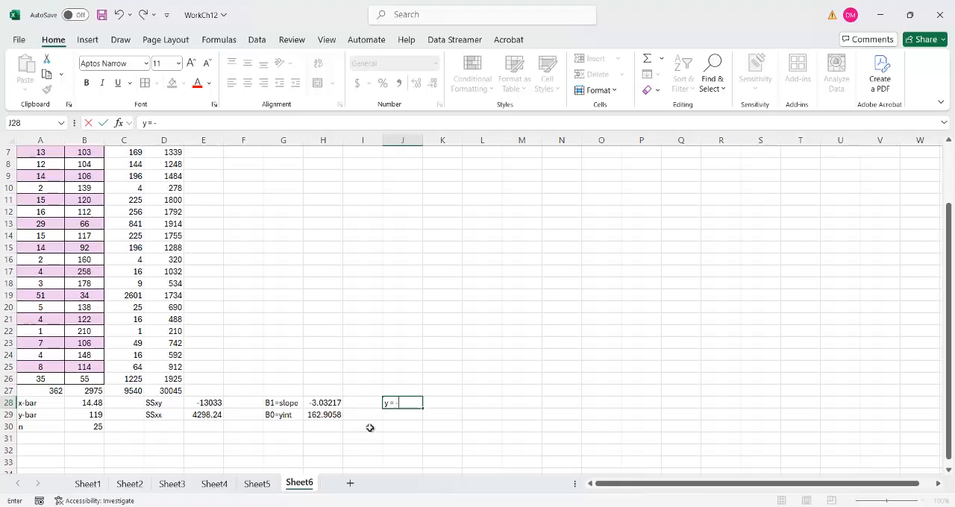
pyautogui.write('3.03217x+')
pyautogui.press('BackSpace')
pyautogui.write('162')
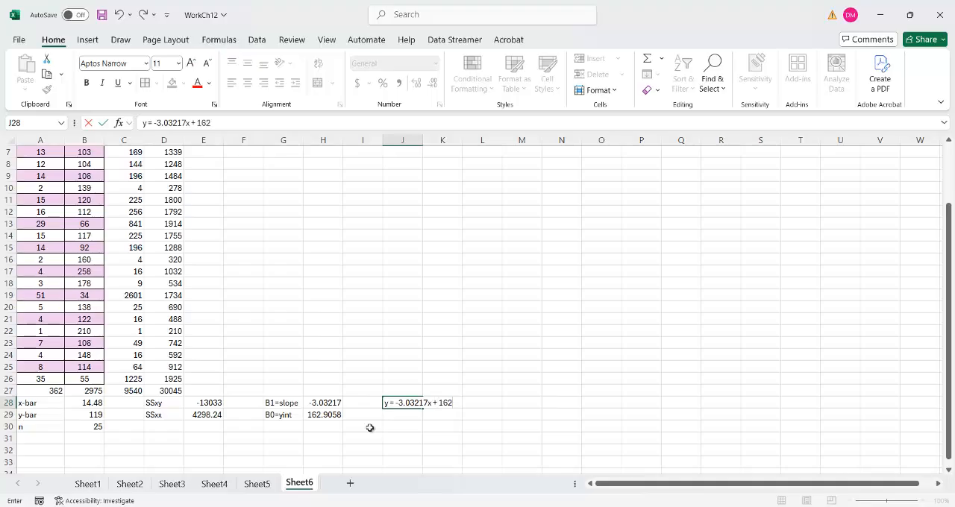
pyautogui.write('.9058')
pyautogui.press('Return')
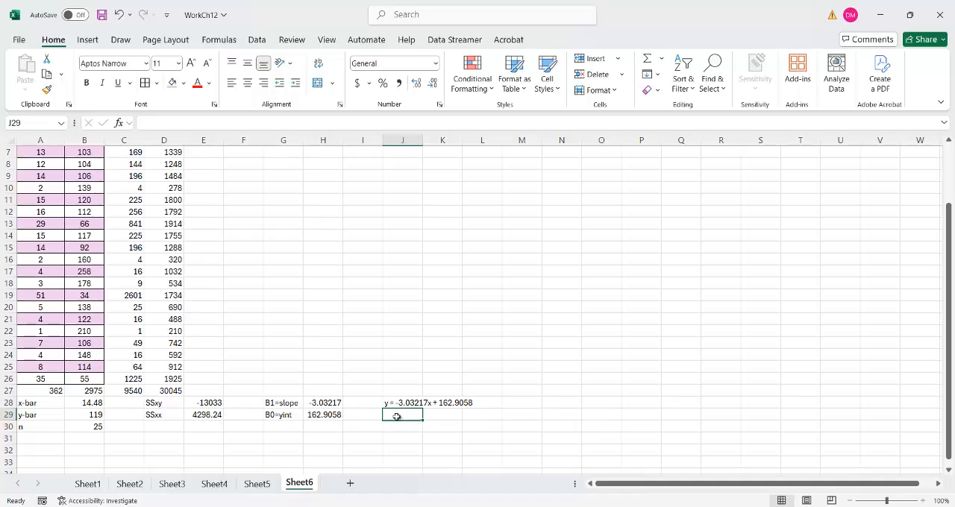
pyautogui.write('=')
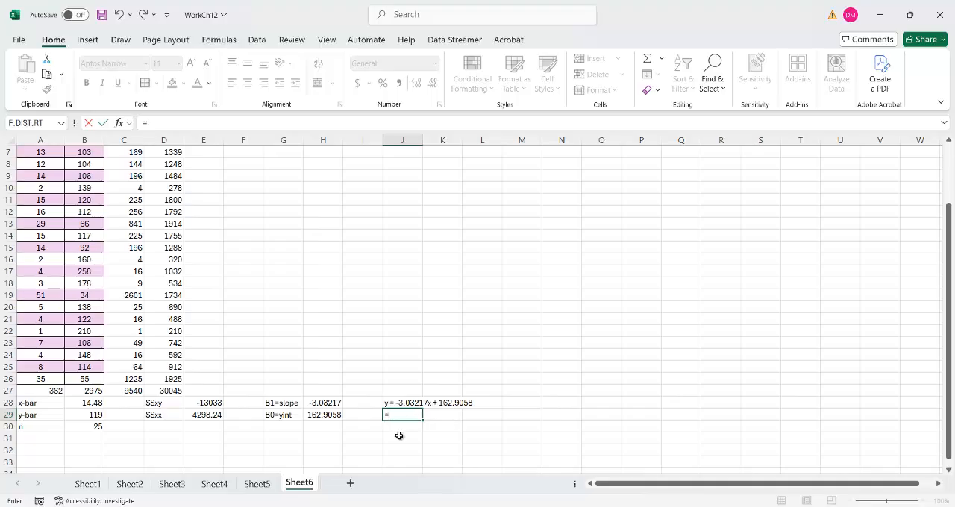
pyautogui.press('Escape')
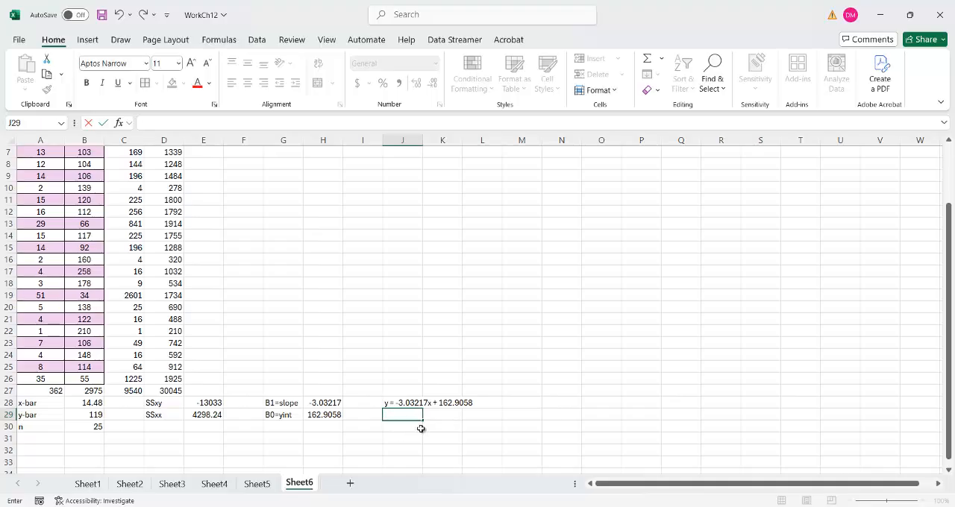
pyautogui.click(438, 415)
pyautogui.click(408, 403)
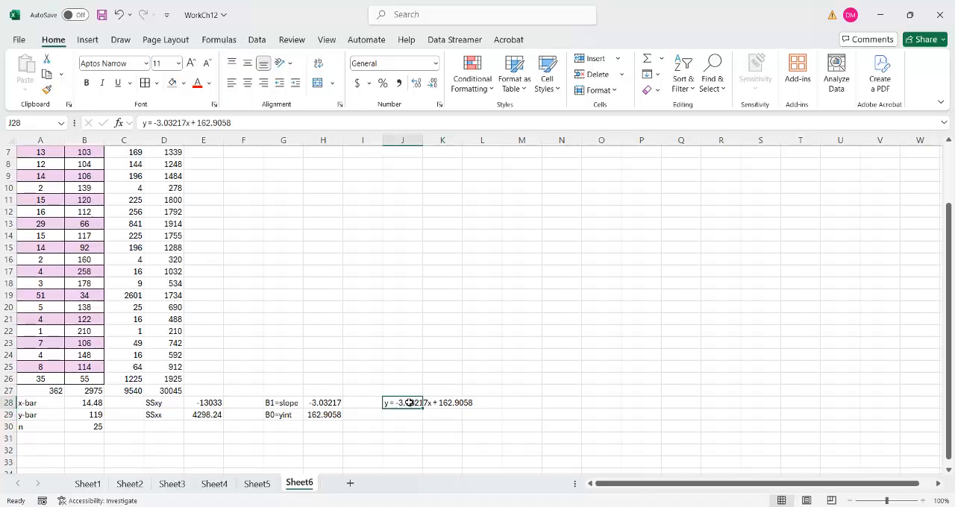
pyautogui.click(397, 417)
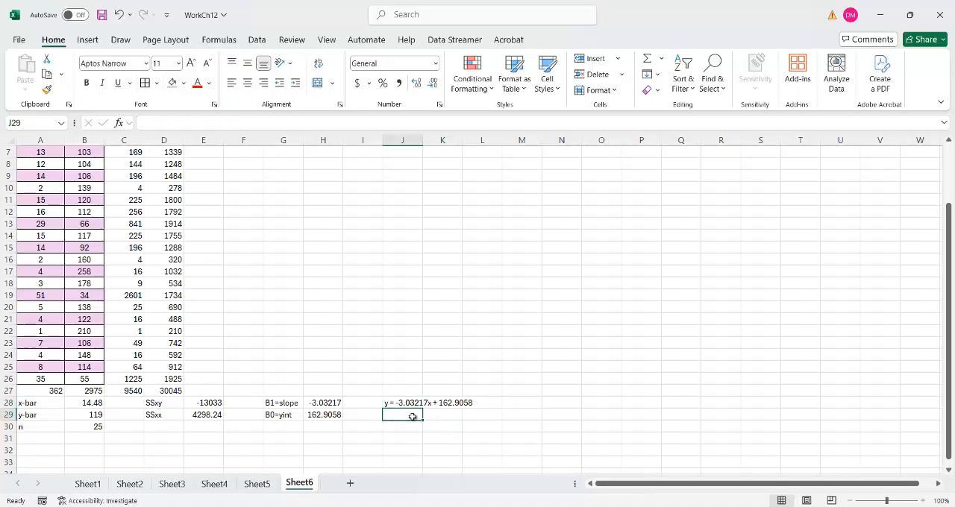